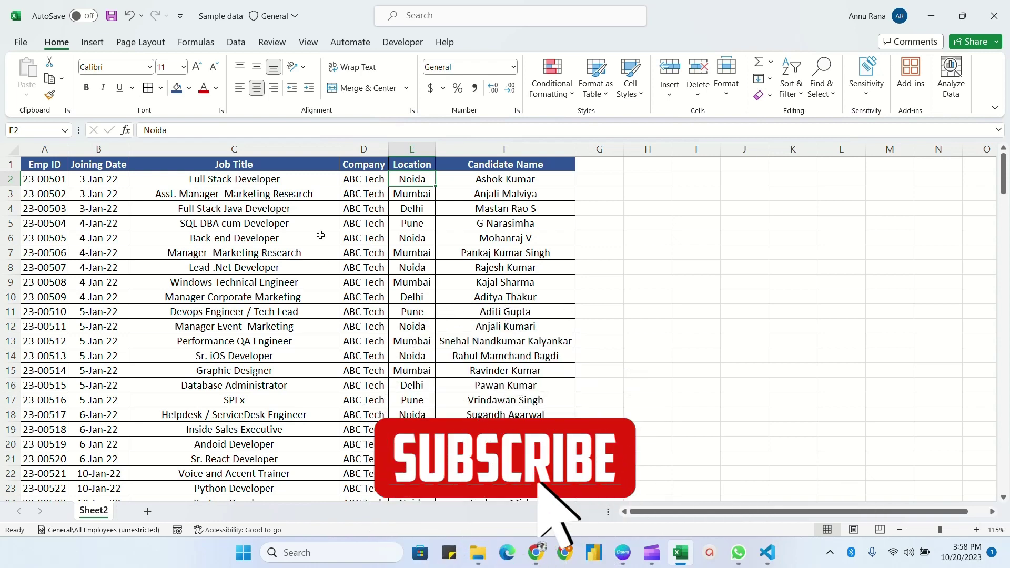
- Add AutoFilter to the employee header row and list the Location values Delhi, Mumbai, Noida, Pune
key("ctrl+Home")
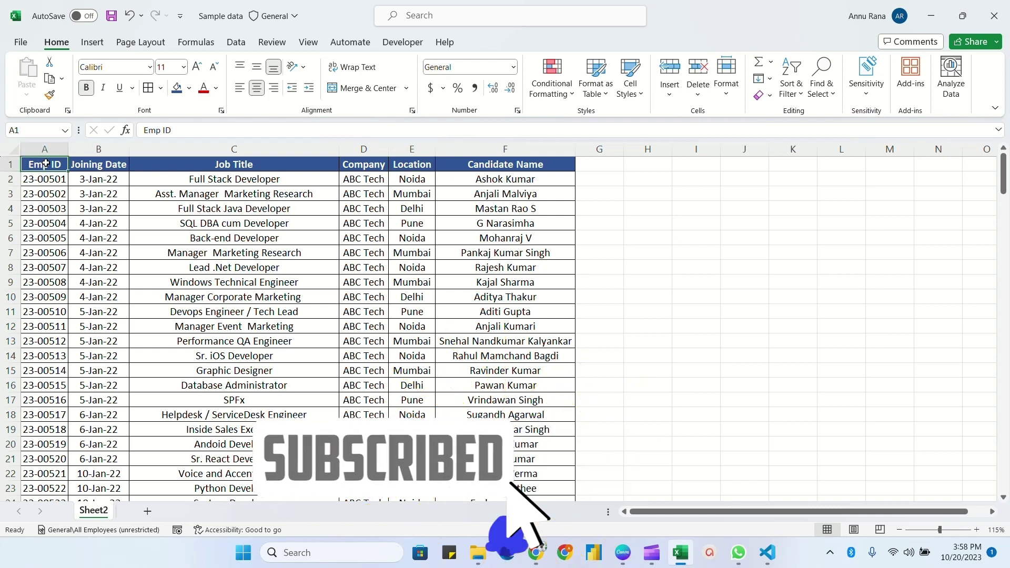
left_click(290, 159)
key("alt+d")
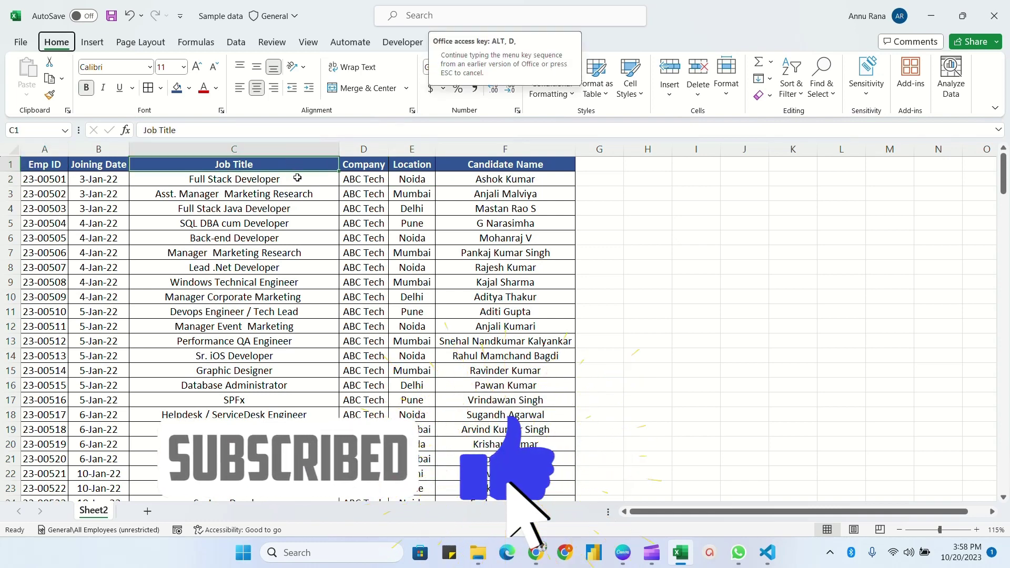
key("f")
key("f")
left_click(429, 165)
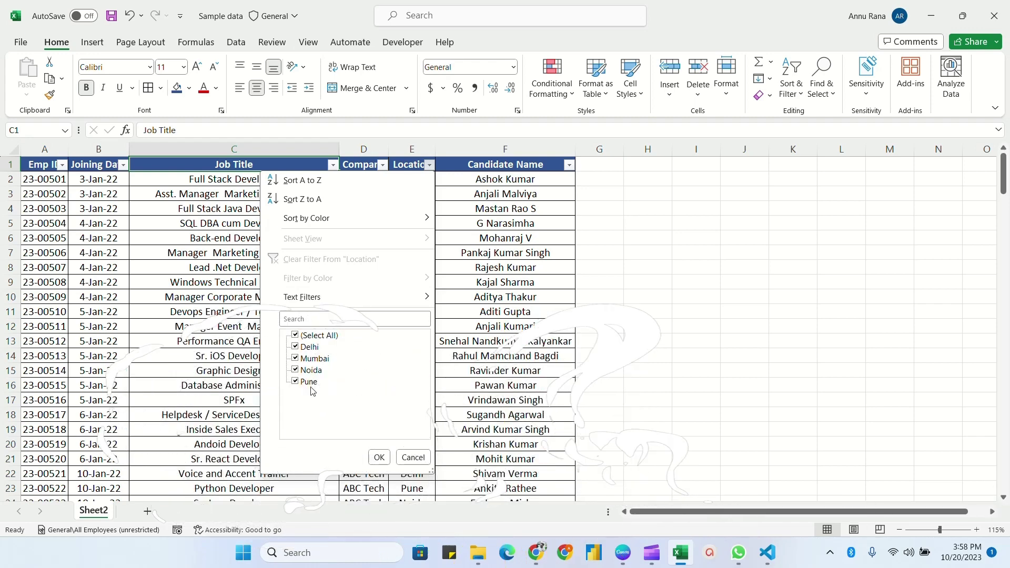
- Close the Location list unchanged and remove the filter arrows from the header row
left_click(380, 457)
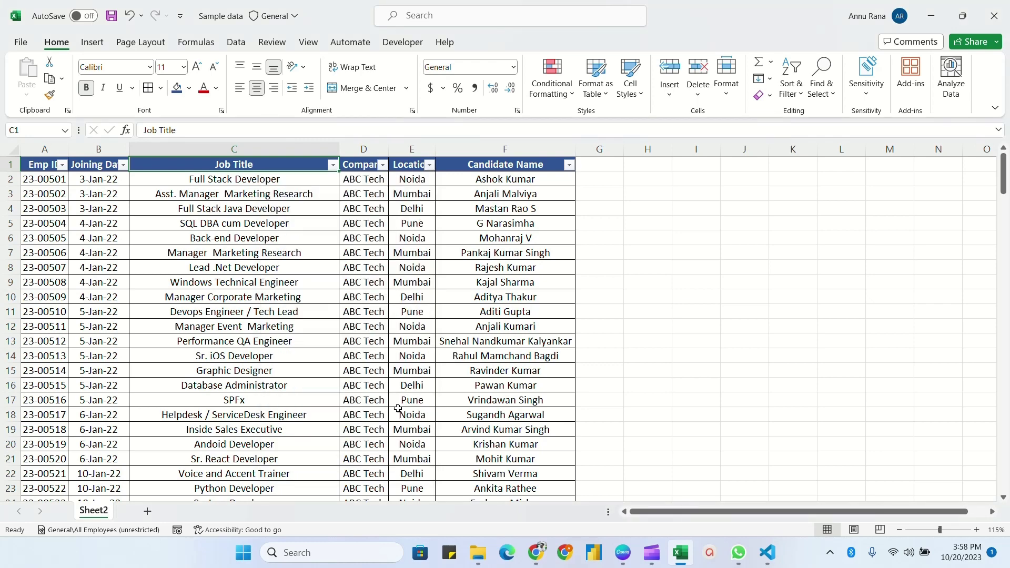
left_click(397, 194)
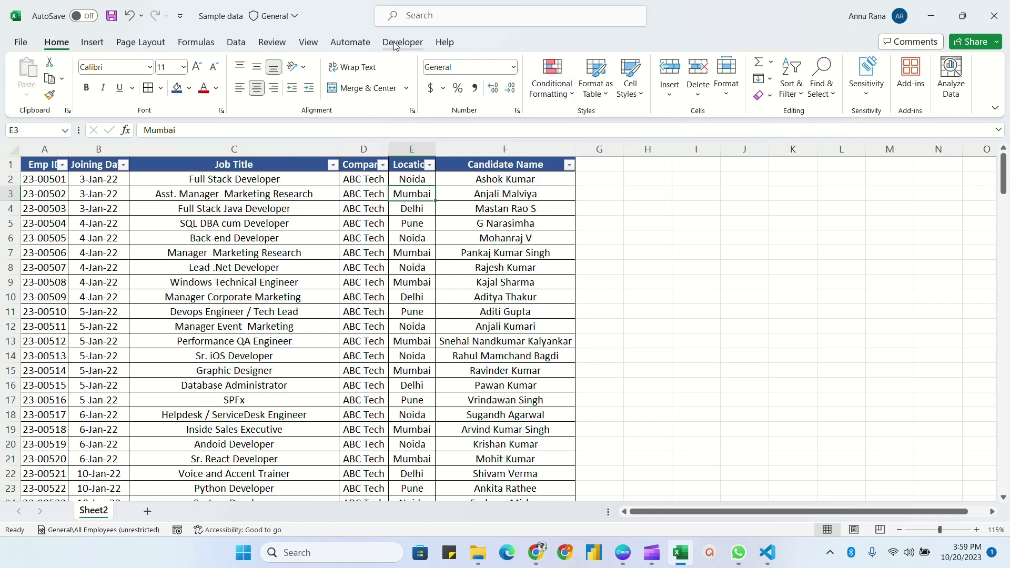
left_click(185, 183)
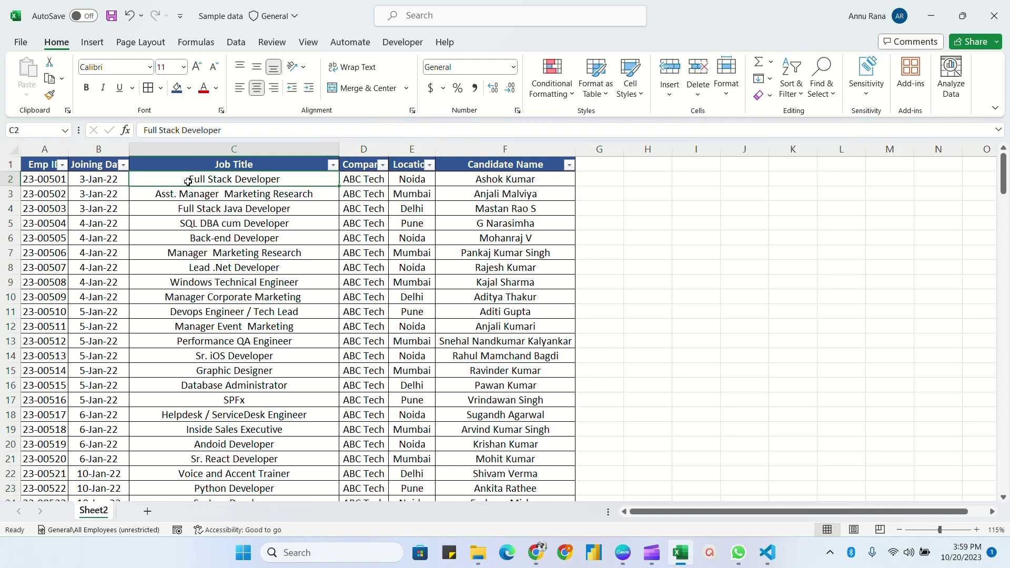
key("alt+d")
key("Escape")
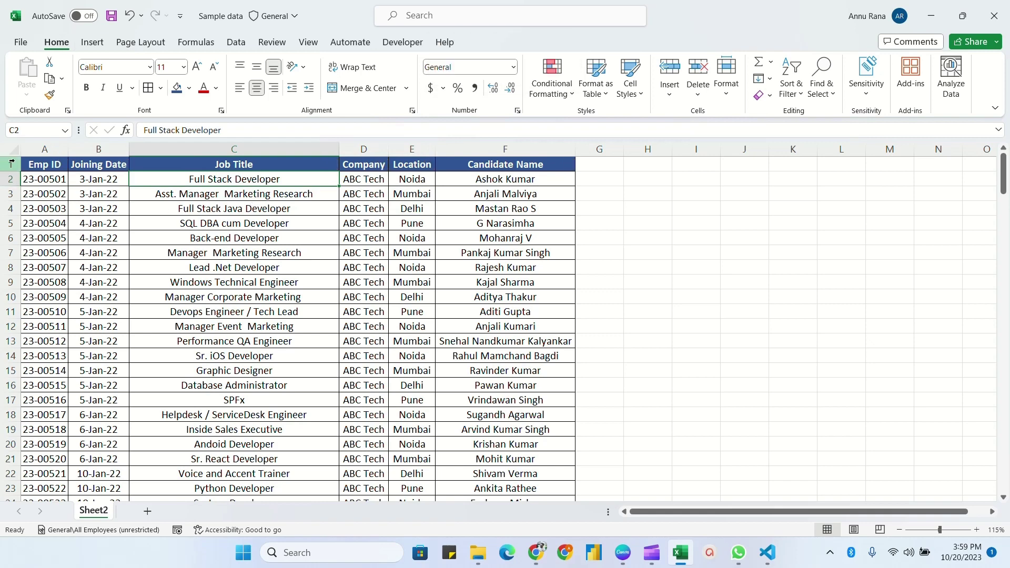
left_click(10, 164)
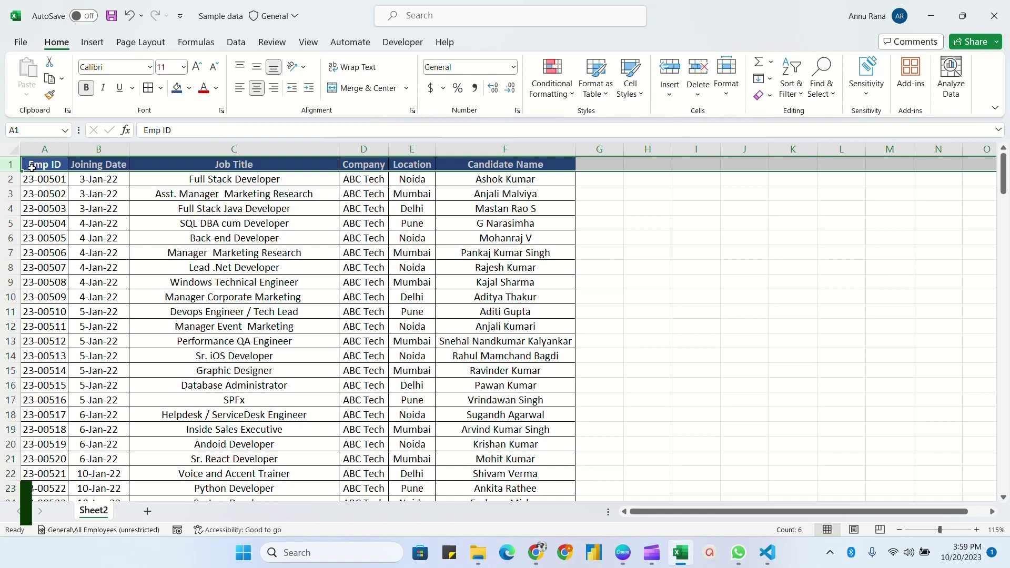
- Insert seven blank rows above the employee table so its headers move to row 8
key("ctrl+shift+plus")
key("ctrl+shift+plus")
key("ctrl+shift+plus")
key("ctrl+shift+plus")
key("ctrl+shift+plus")
key("ctrl+shift+plus")
key("ctrl+shift+plus")
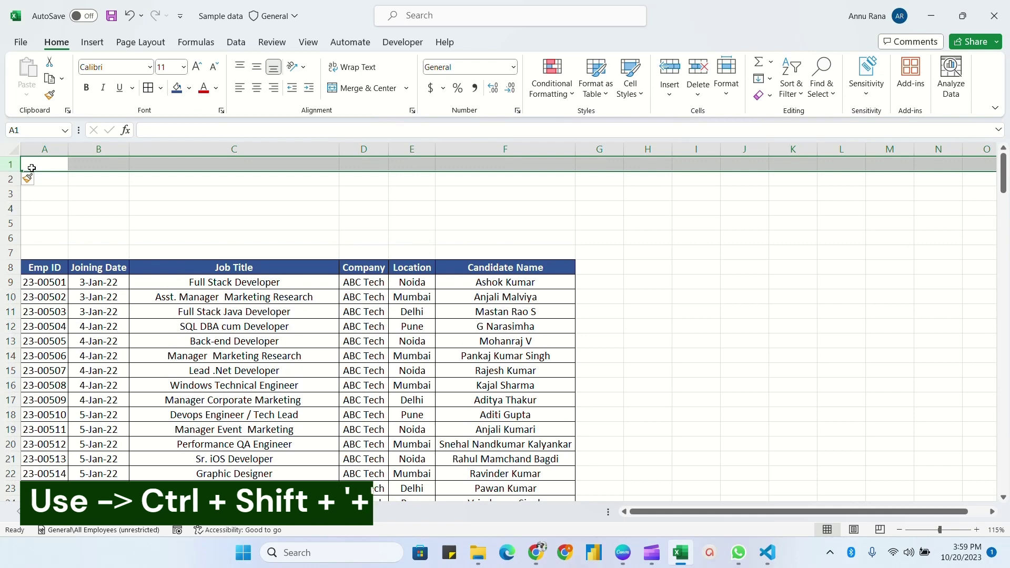
left_click(163, 199)
key("ctrl+a")
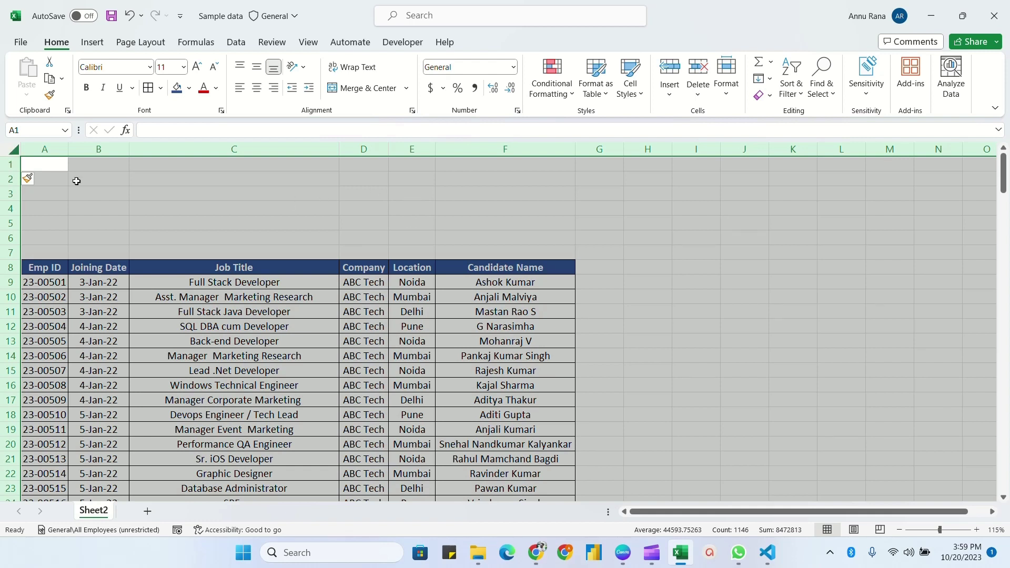
- Turn off the sheet gridlines on the View tab and clear the whole-sheet selection
left_click(308, 42)
left_click(379, 79)
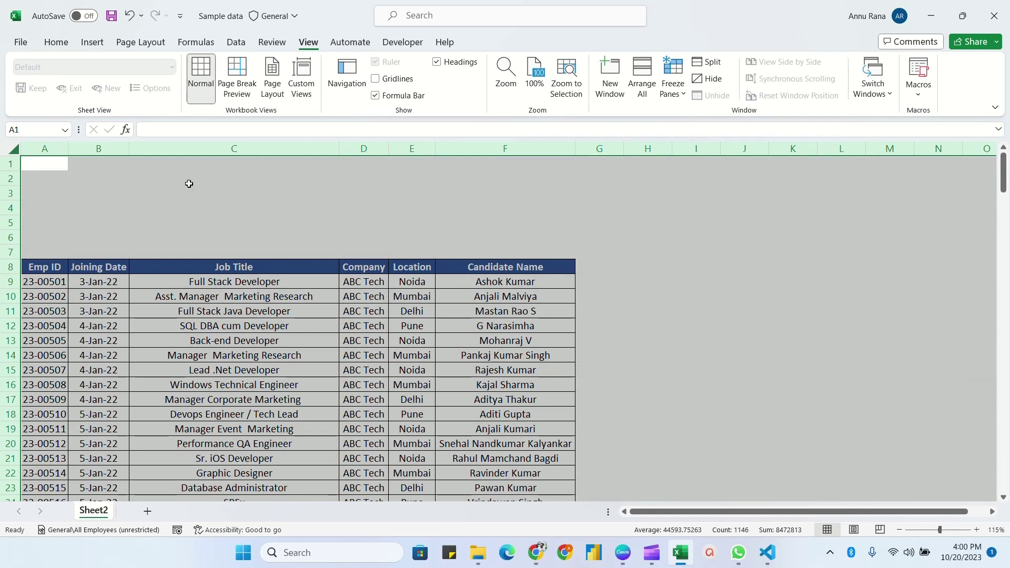
left_click(258, 198)
key("Down")
key("Down")
- Mark C2:F4 for the panel and customize the ribbon to show the Developer tab
left_click_drag(234, 179, 499, 214)
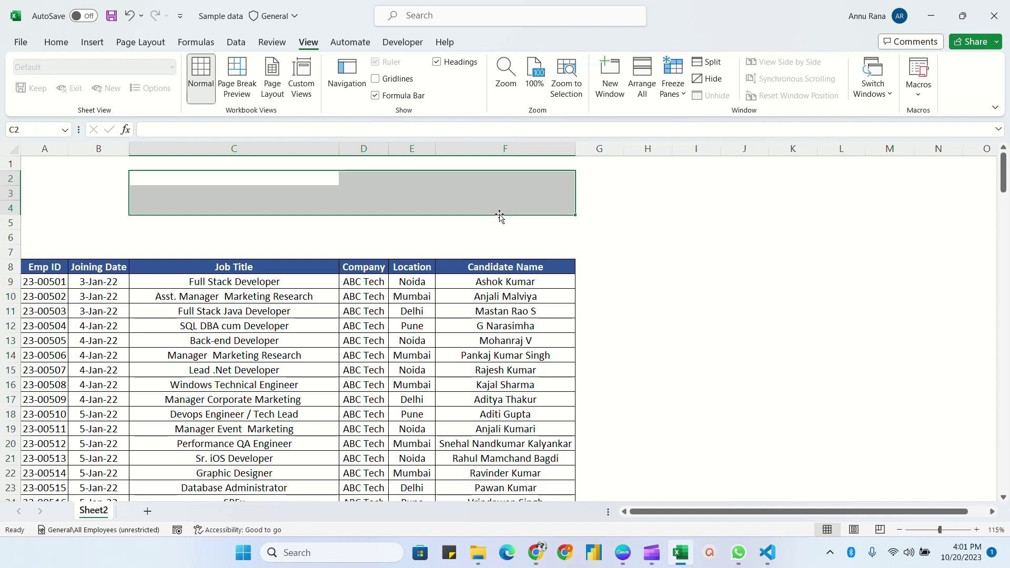
left_click(411, 272)
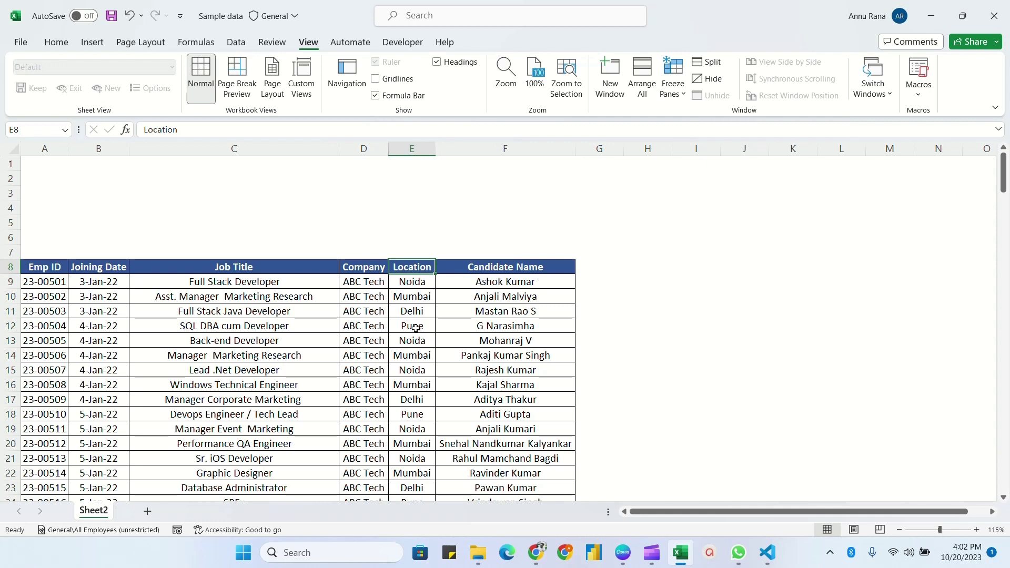
left_click(45, 284)
left_click(325, 190)
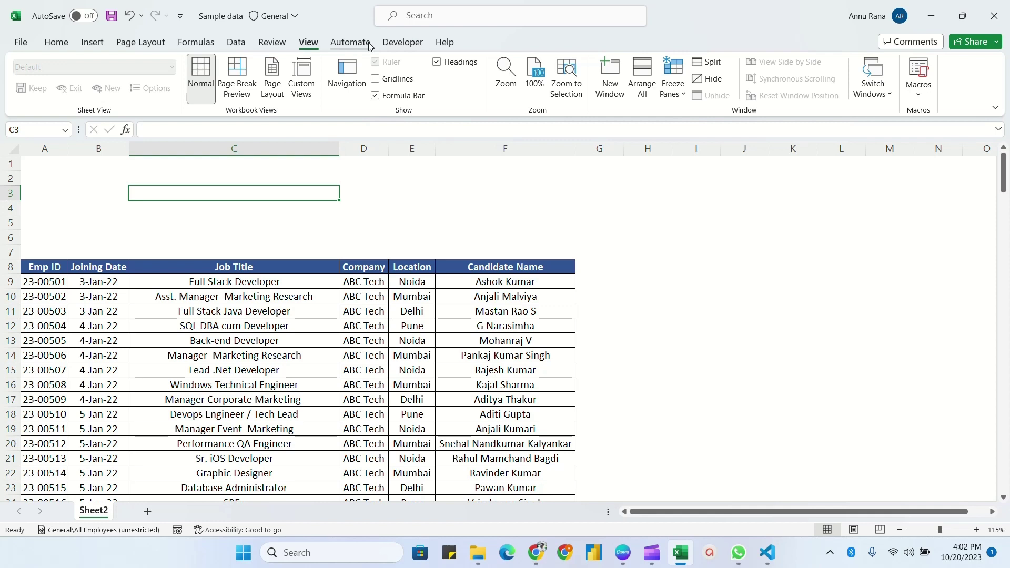
right_click(310, 47)
left_click(366, 74)
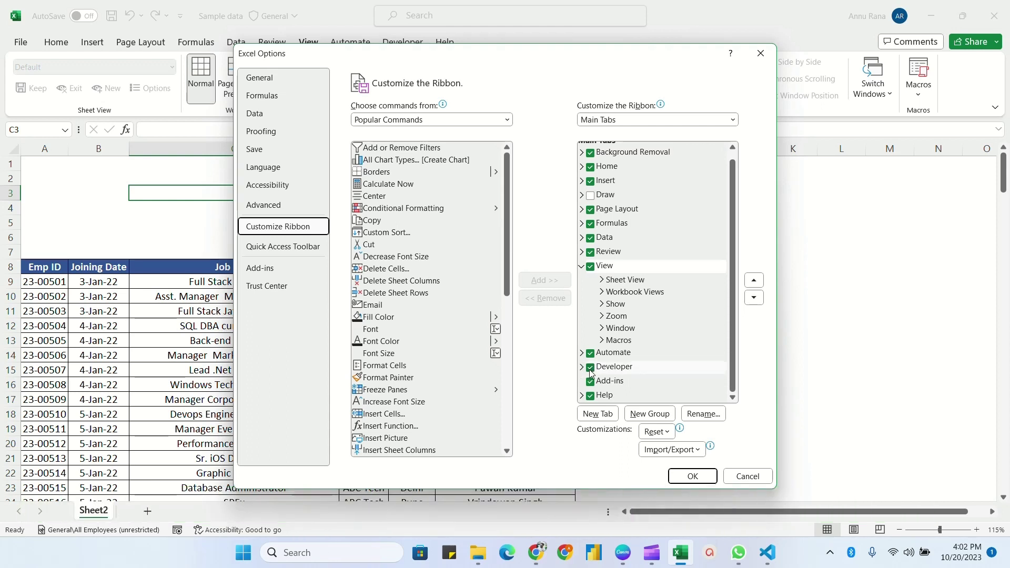
left_click(692, 476)
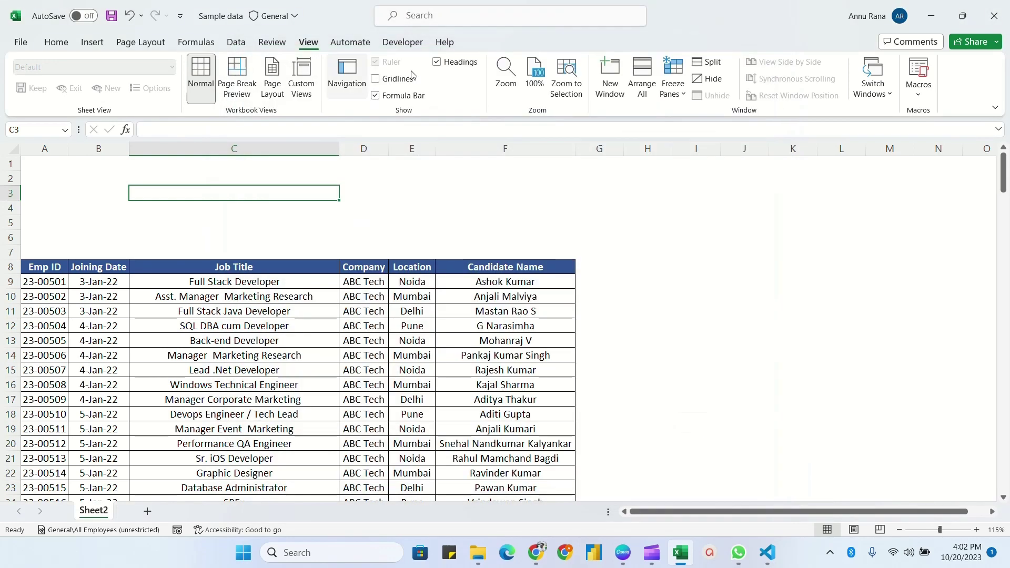
- Draw a Form Controls option button, 'Option Button 1', across C2:C3 above the table
left_click(401, 42)
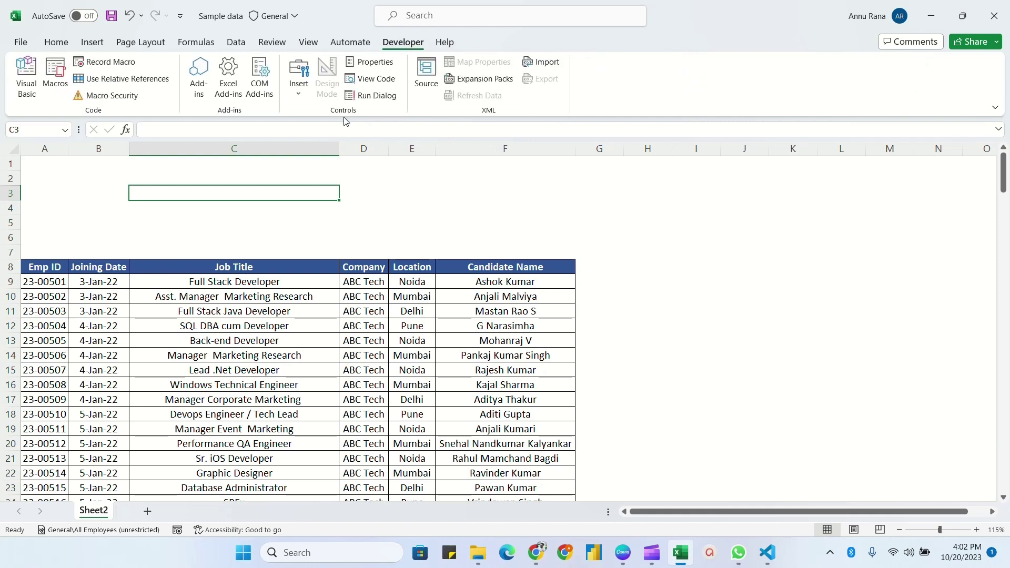
left_click(300, 93)
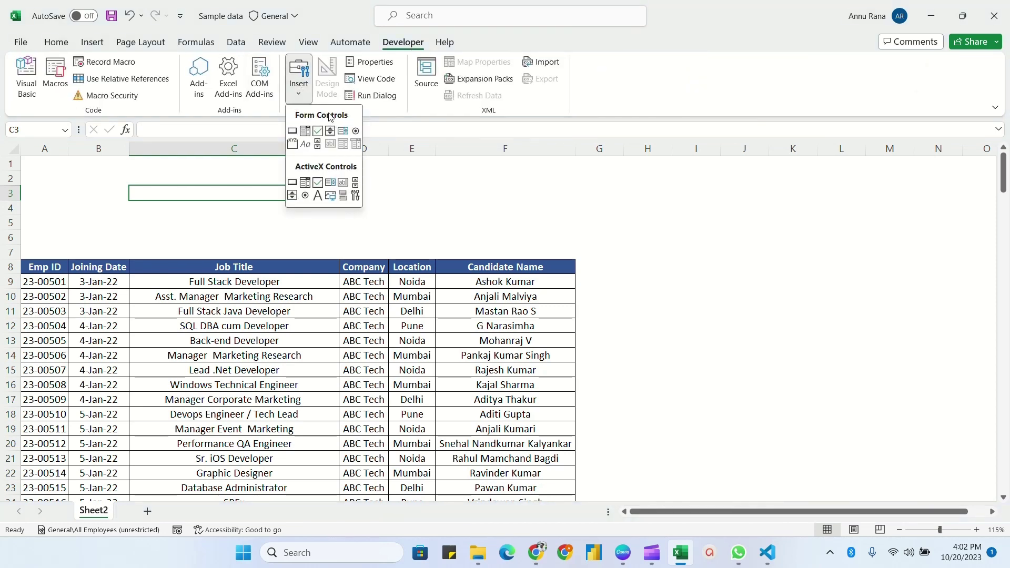
left_click(355, 131)
left_click_drag(231, 176, 312, 203)
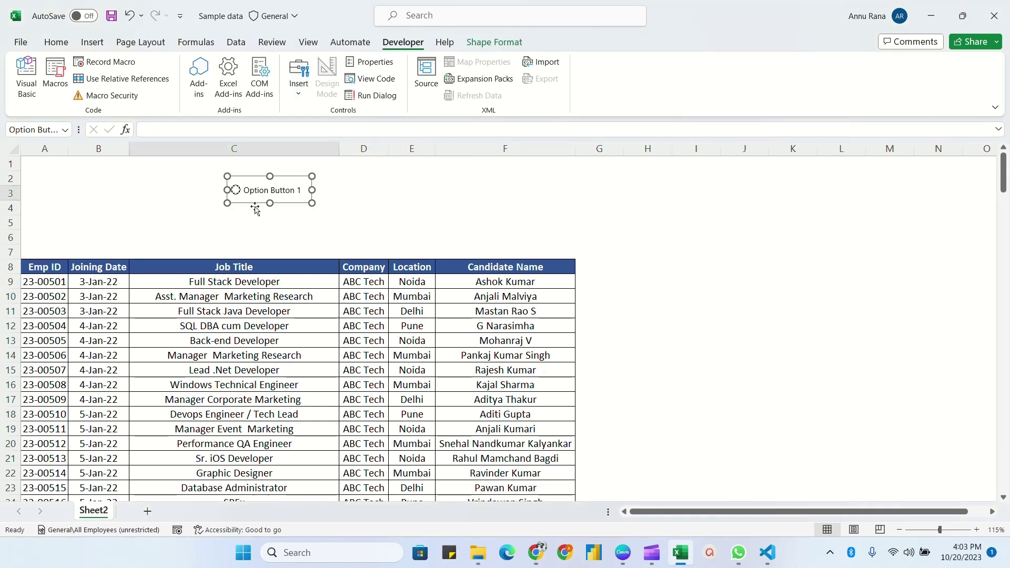
left_click(419, 266)
- Turn the table's filters back on and check the Location filter list
key("ctrl+shift+l")
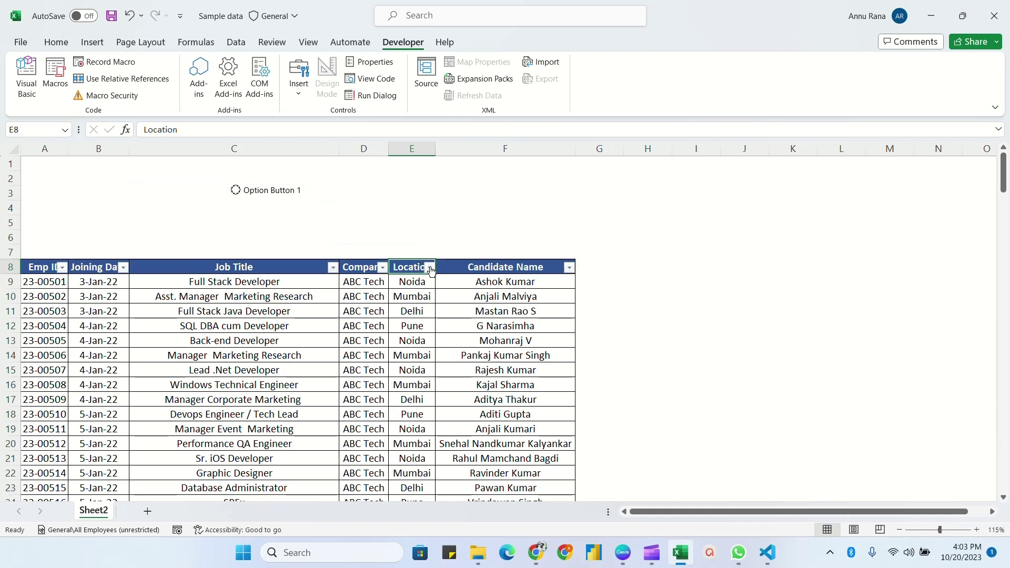
left_click(429, 267)
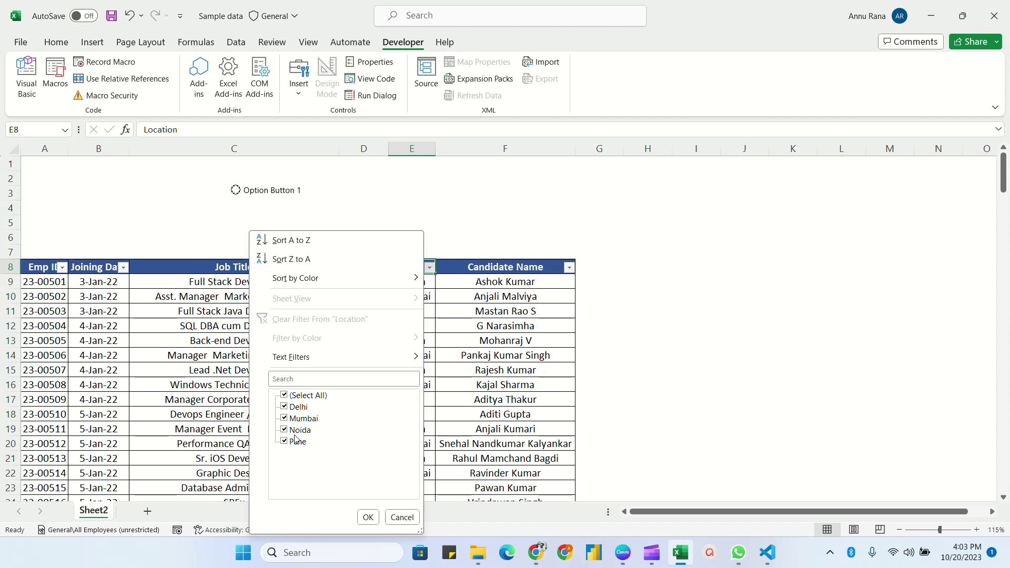
left_click(369, 519)
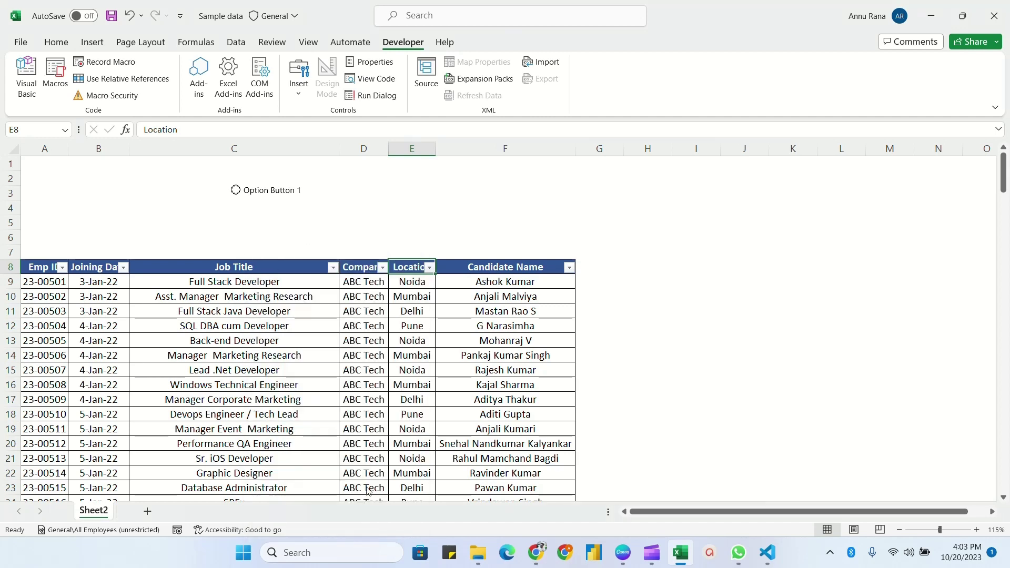
- Duplicate the option button into four controls lined up in a row above the table
left_click(275, 188, "ctrl")
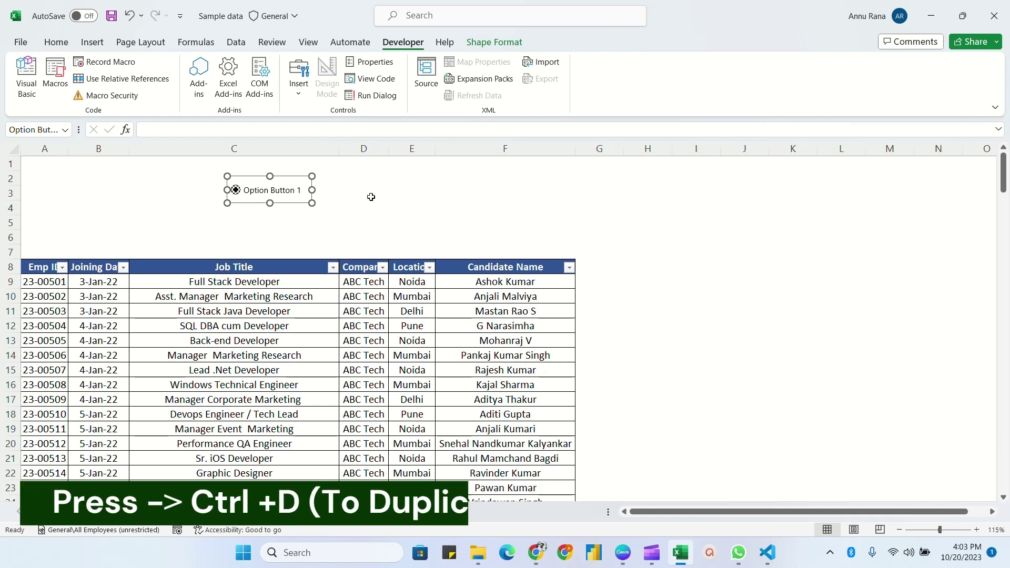
key("ctrl+d")
left_click_drag(296, 195, 537, 178)
key("ctrl+d")
key("ctrl+d")
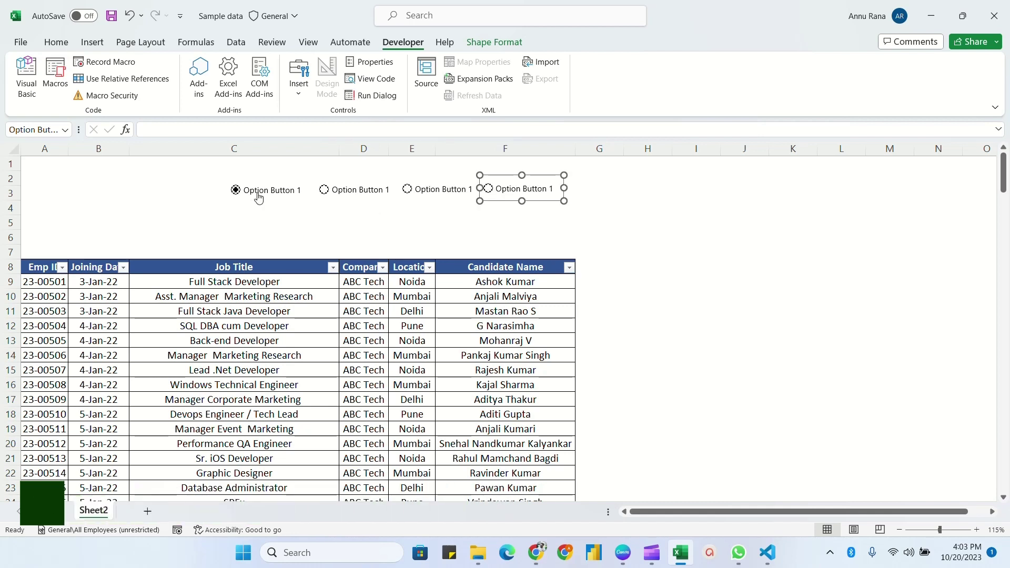
left_click(306, 208)
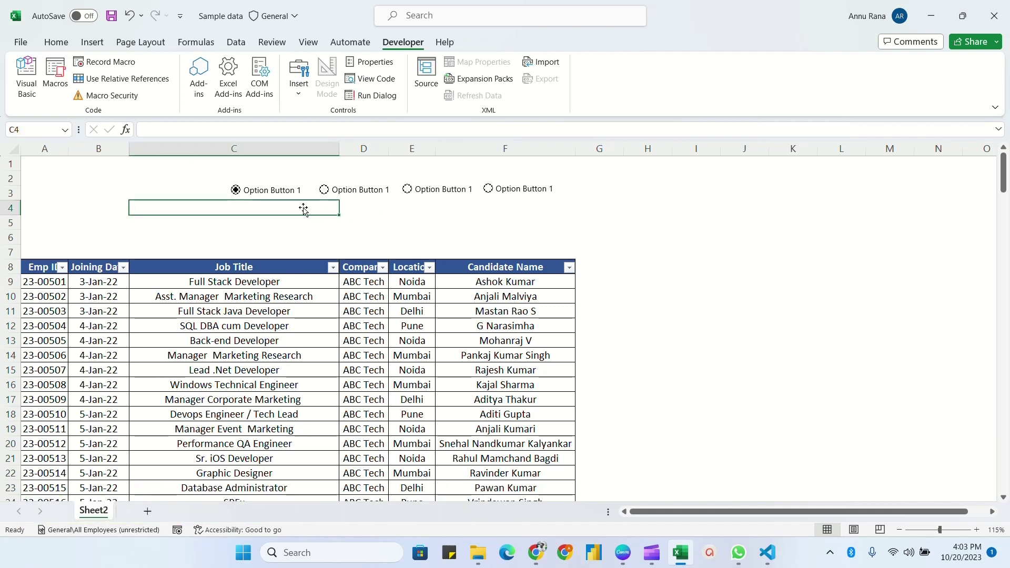
left_click(282, 193, "ctrl")
- Set the option button's Format Control cell link to $A$1, so A1 shows 1
right_click(283, 192)
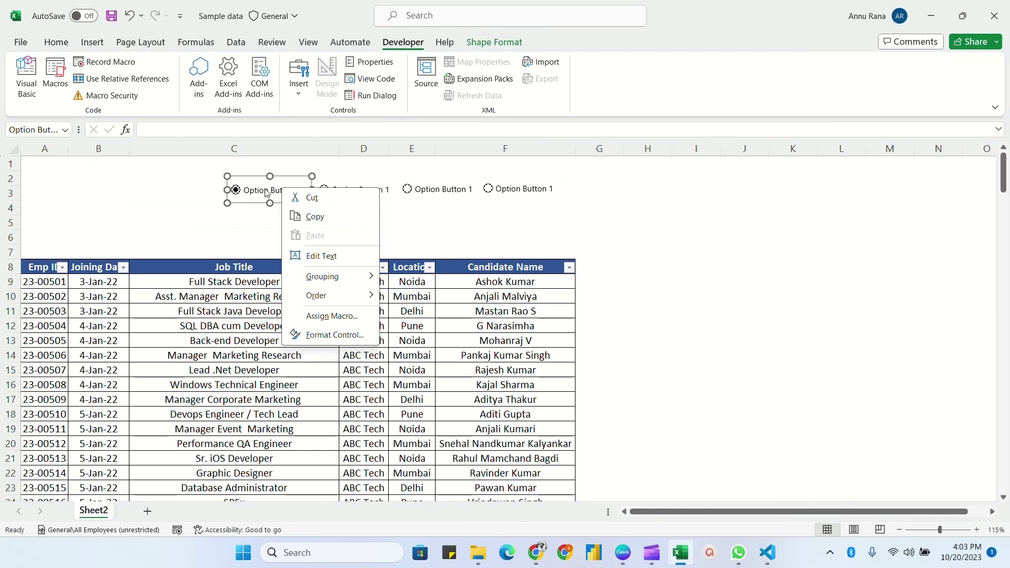
left_click(271, 189)
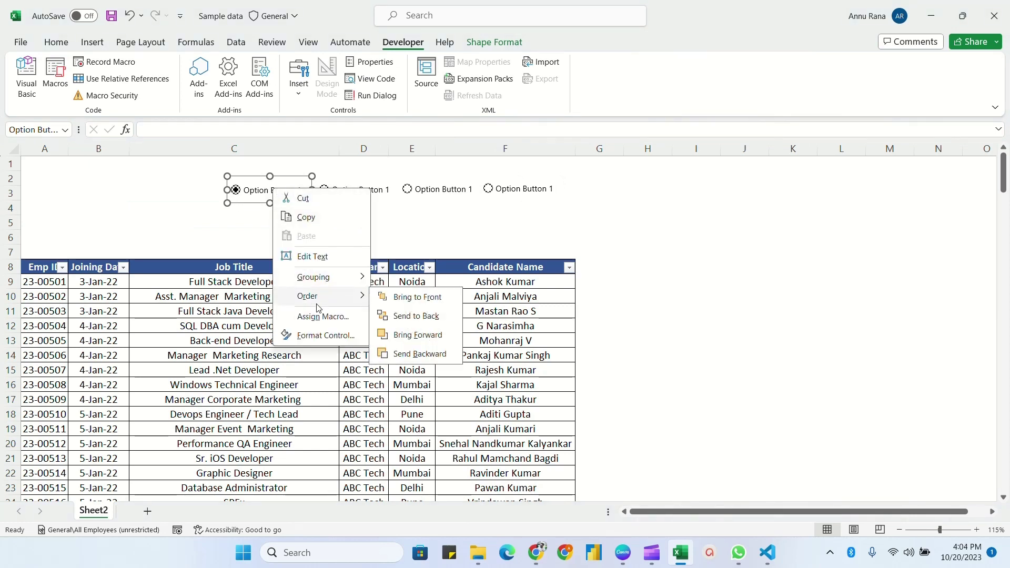
left_click(324, 339)
left_click_drag(709, 27, 570, 167)
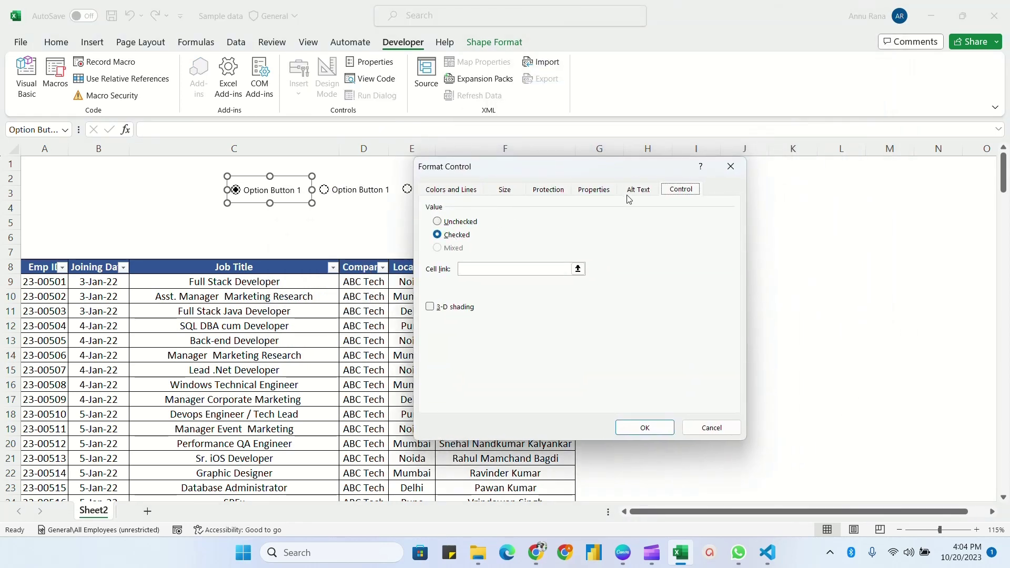
left_click(465, 269)
left_click(468, 270)
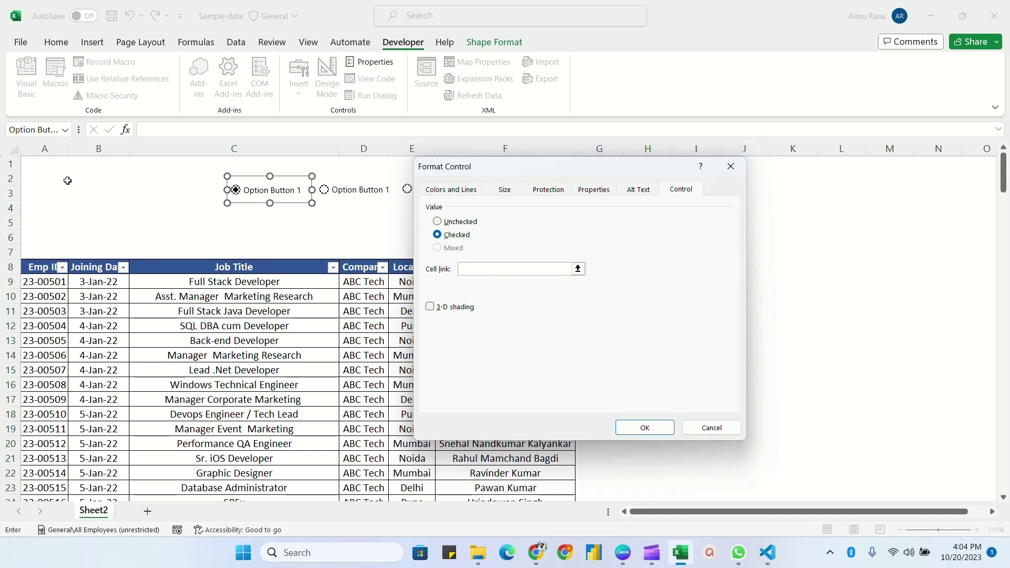
left_click(44, 164)
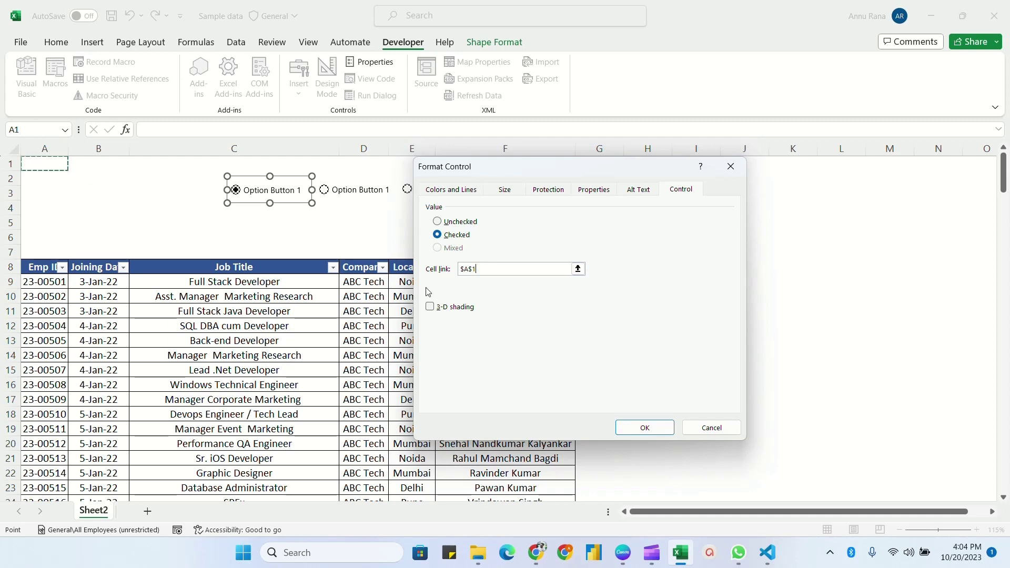
left_click(644, 428)
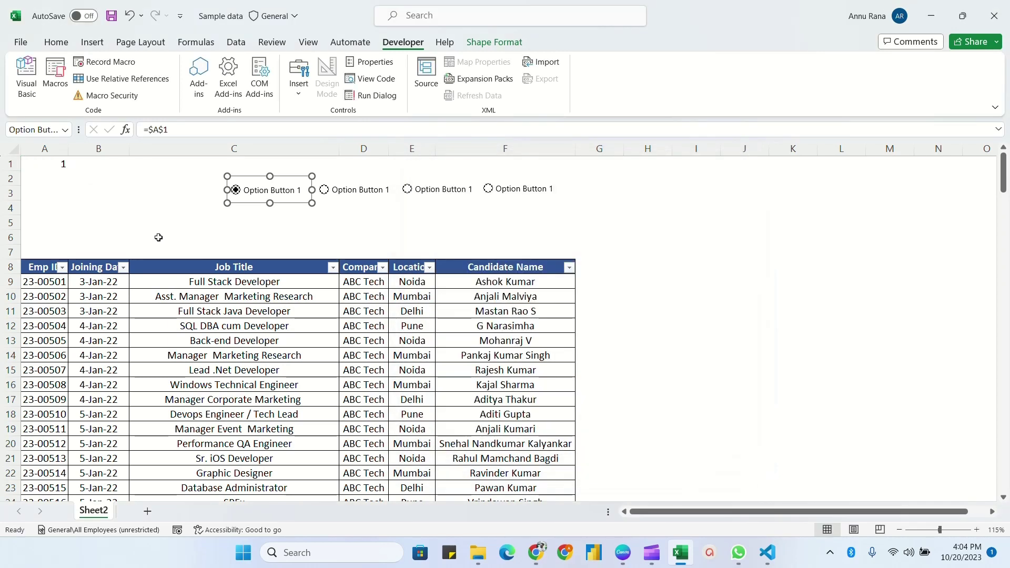
left_click(49, 163)
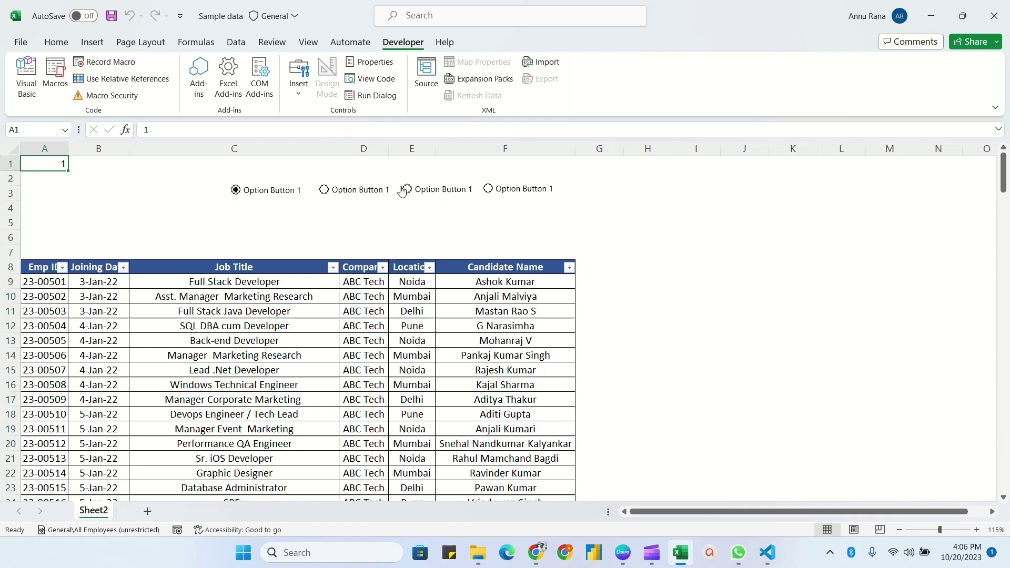
- Test the buttons (A1 shows 2, 3, then 1) and relabel the first option 'Noida'
left_click(325, 191)
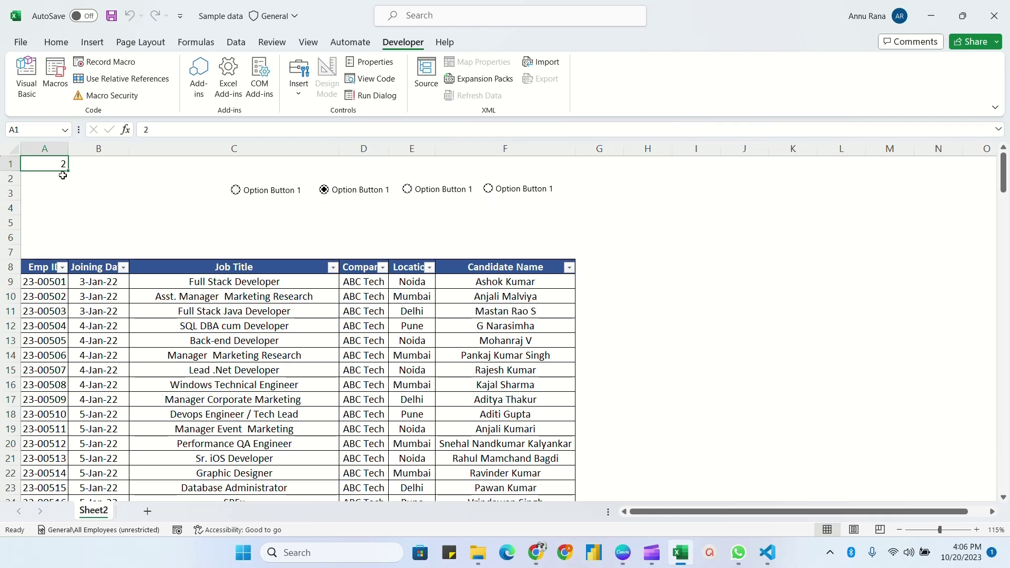
left_click(407, 191)
left_click(262, 192)
right_click(264, 193)
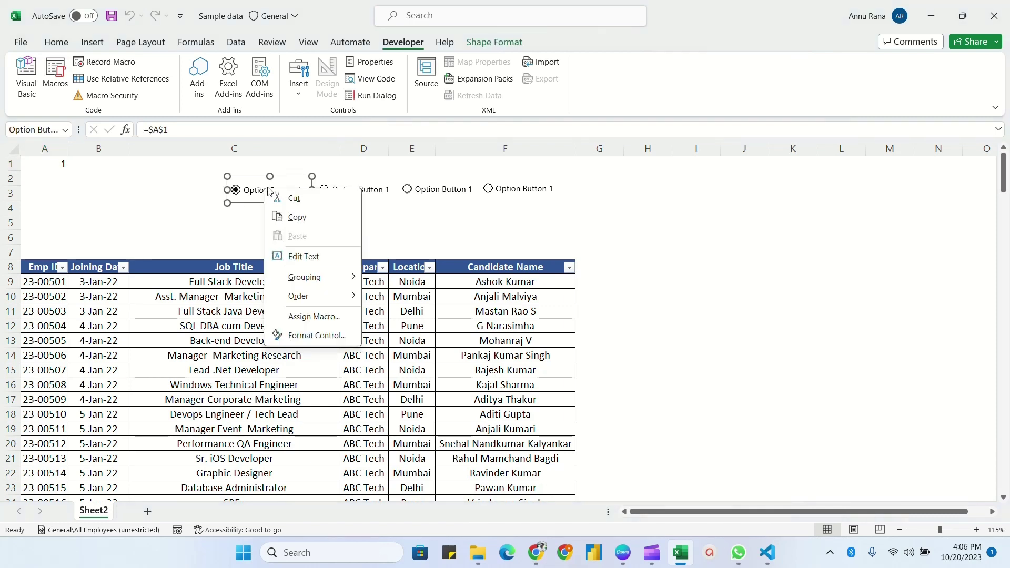
key("x")
key("ctrl+a")
key("Delete")
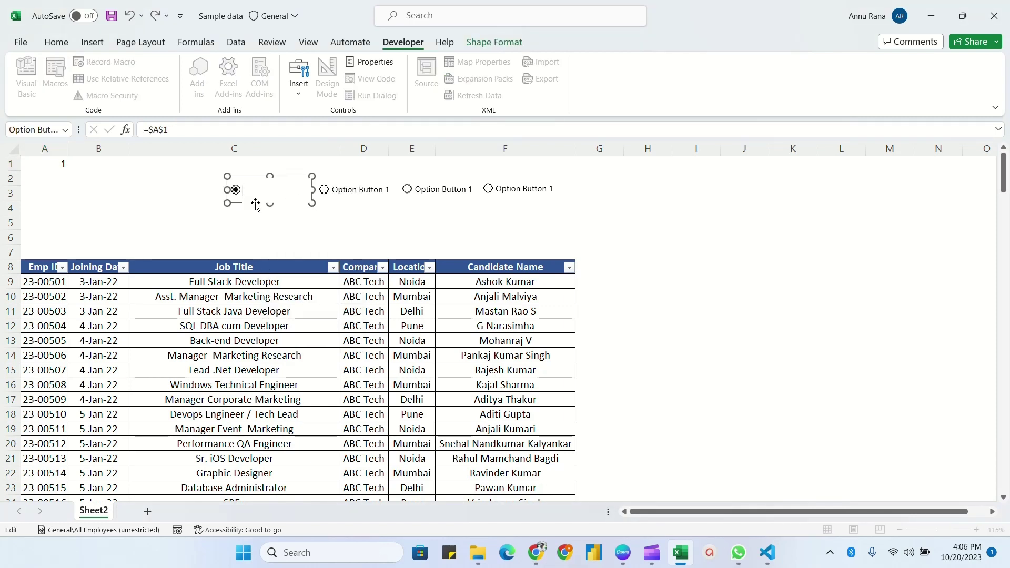
type("Noida")
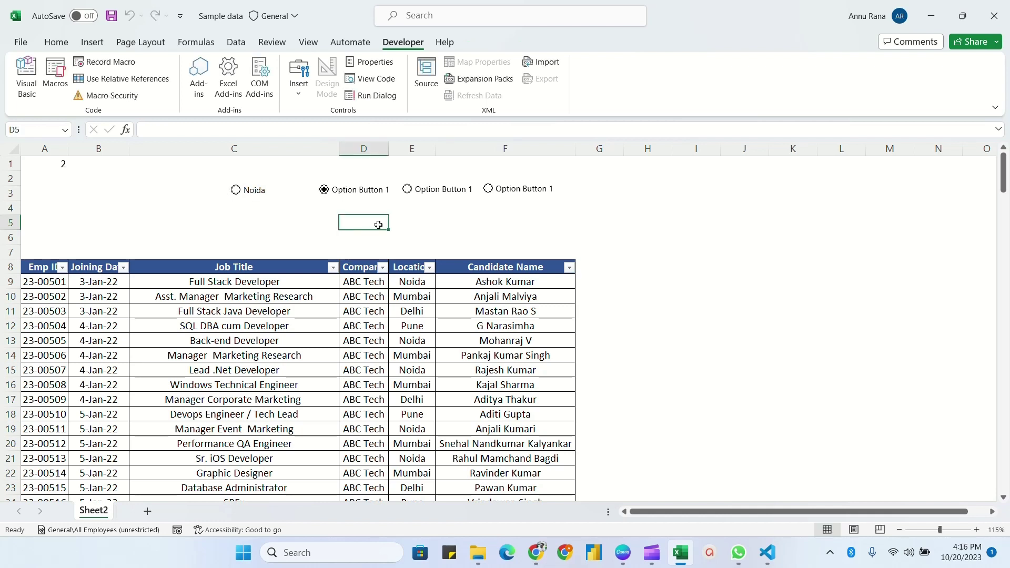
- Relabel the other three option buttons 'Mumbai', 'Delhi' and 'Pune'
left_click(346, 187, "ctrl")
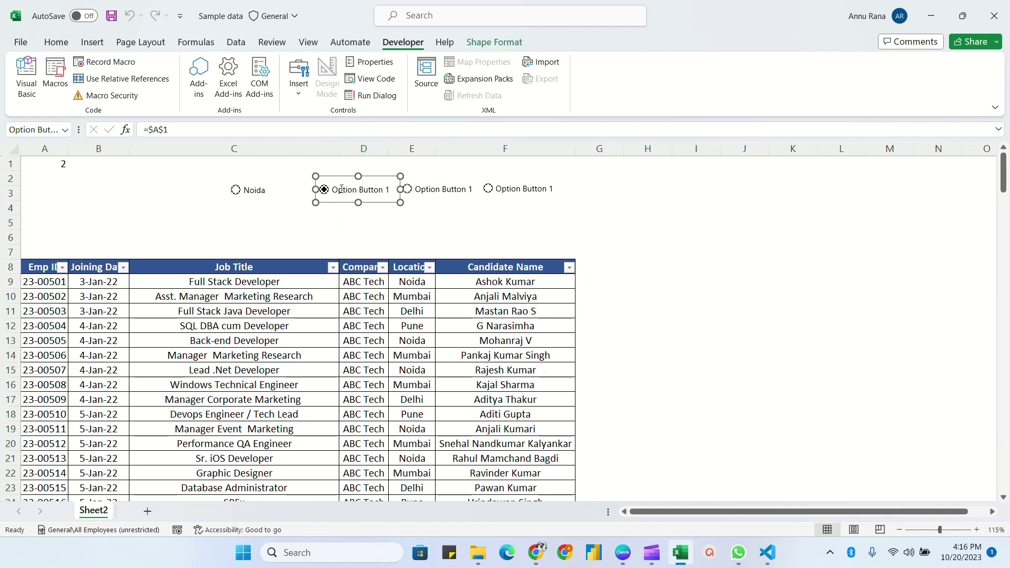
left_click(335, 189)
key("ctrl+a")
type("Mumbai")
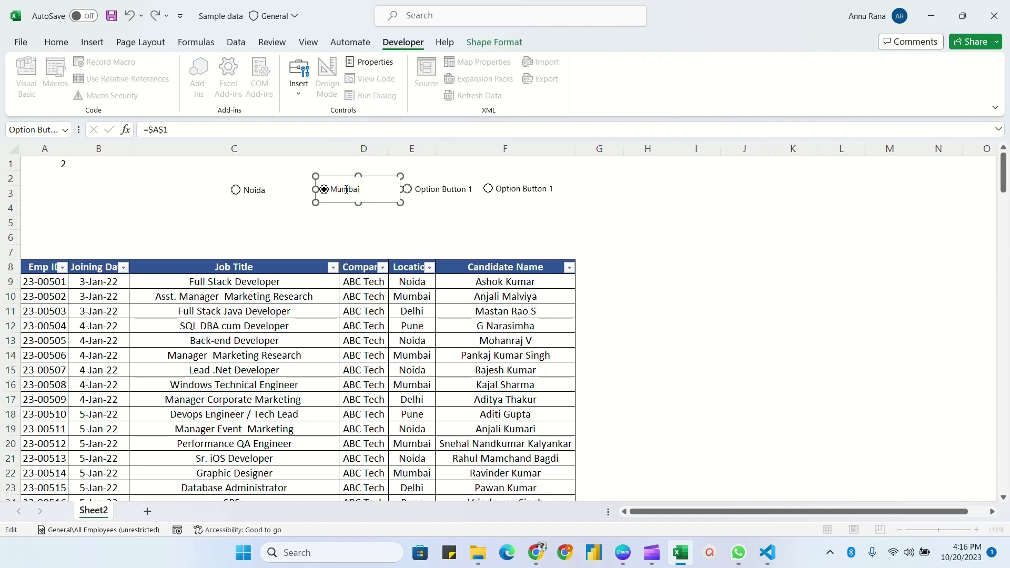
left_click(436, 189, "ctrl")
left_click(436, 189)
key("ctrl+a")
type("Delhi")
left_click(508, 187, "ctrl")
left_click(508, 186)
key("ctrl+a")
type("Pune")
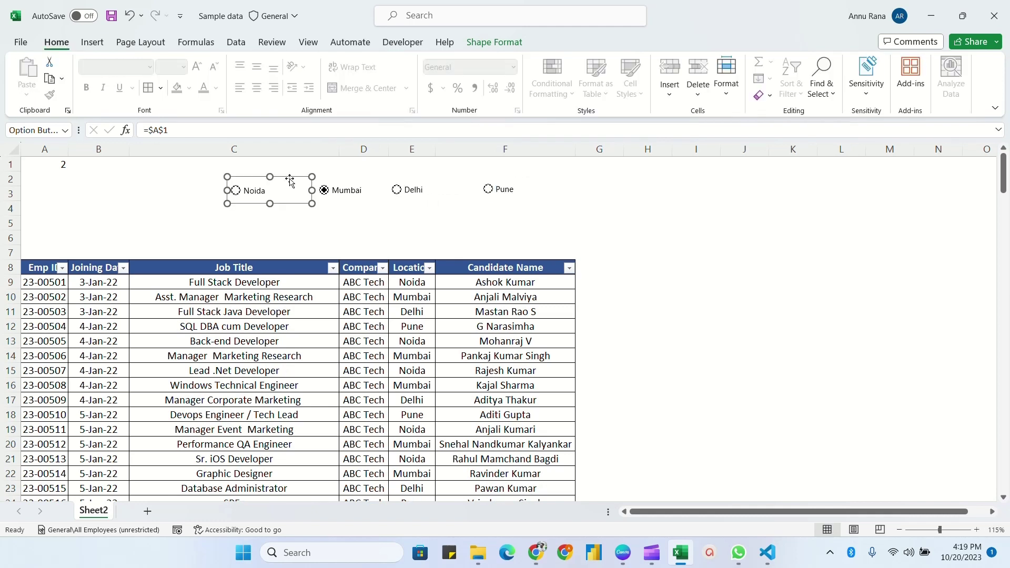
- Line up Noida, Mumbai, Delhi and Pune side by side and select all four
left_click_drag(290, 181, 241, 175)
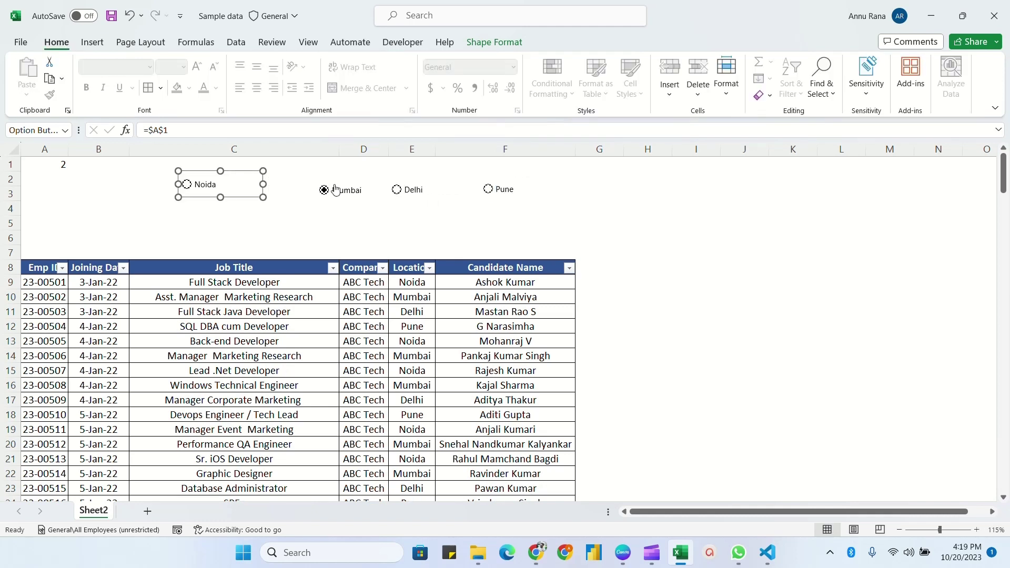
right_click(343, 195)
left_click_drag(343, 195, 281, 190)
left_click(421, 185, "ctrl")
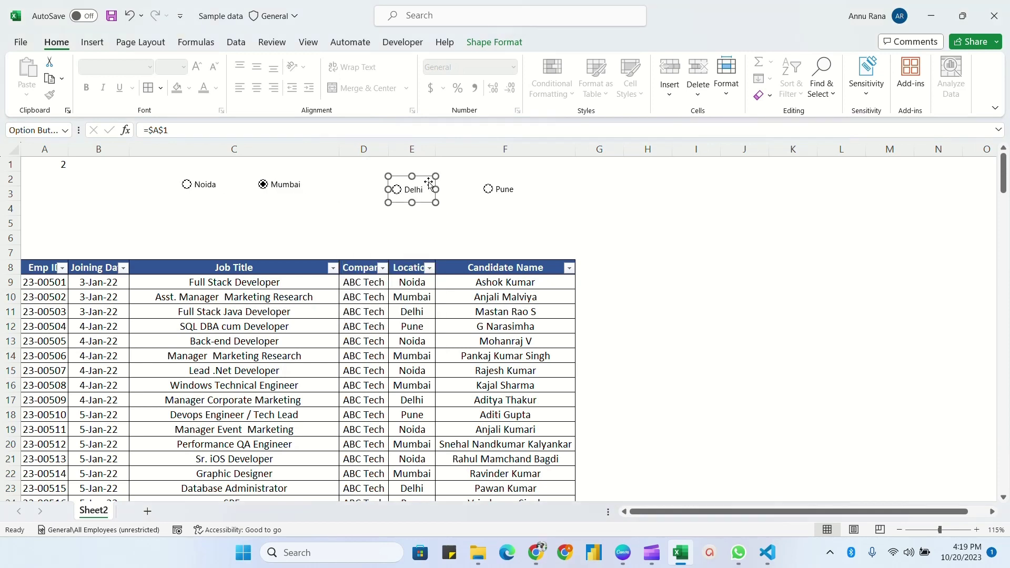
left_click_drag(421, 185, 371, 180)
left_click(496, 186, "ctrl")
left_click_drag(496, 187, 421, 181)
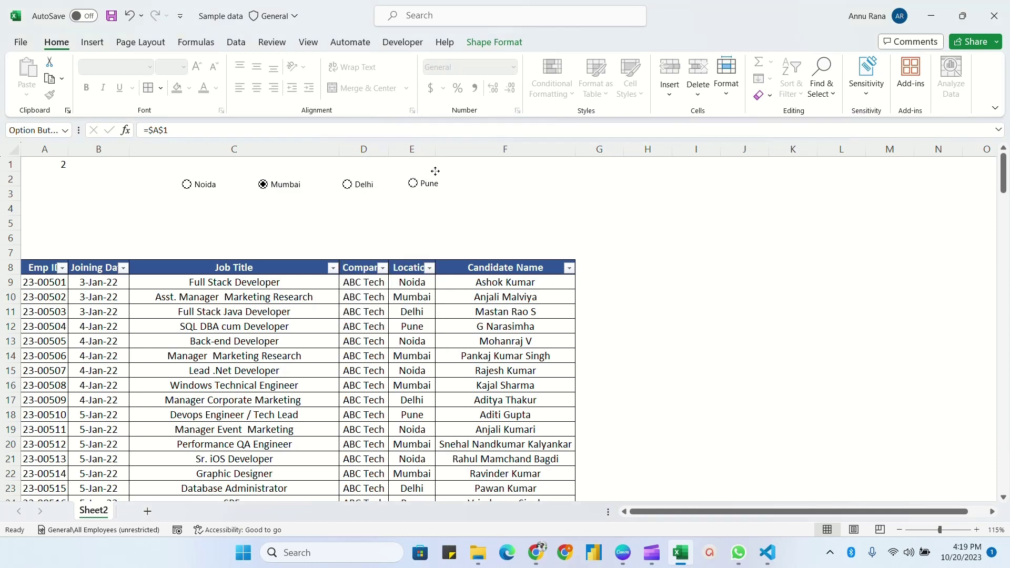
key("ctrl+a")
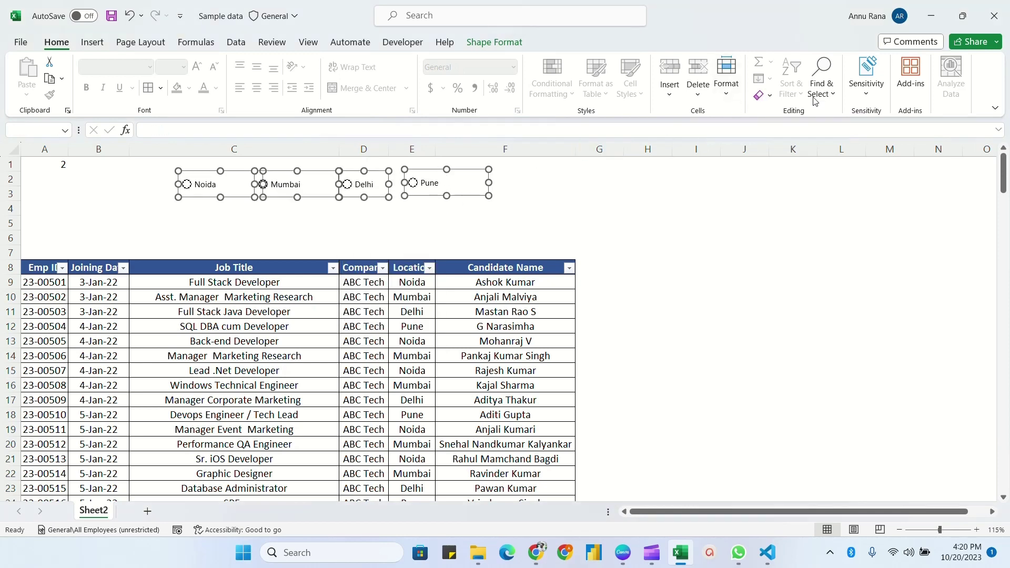
- Group the four option buttons and give the cells behind them a green bordered fill
left_click(495, 42)
left_click(750, 78)
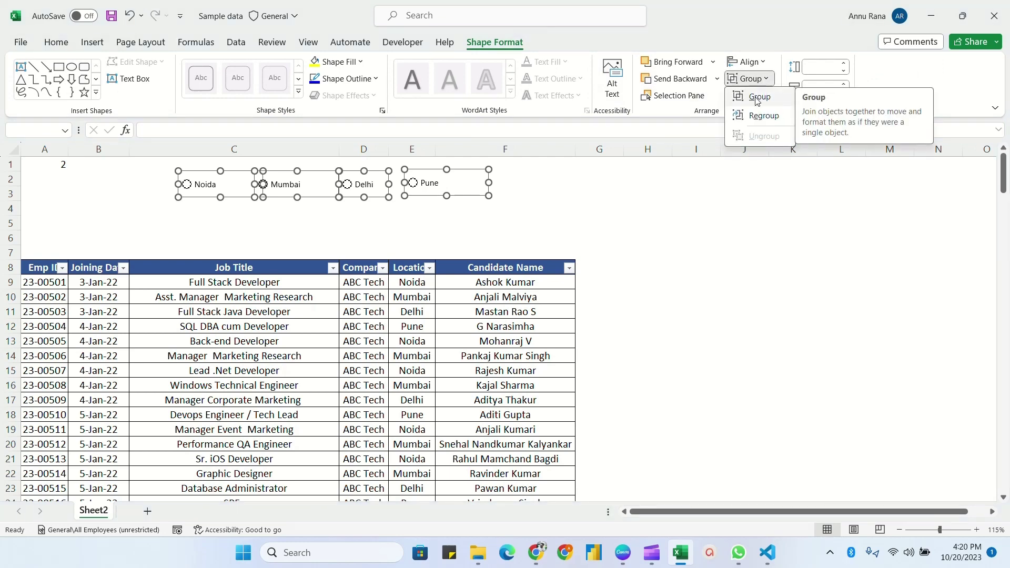
left_click(757, 101)
left_click_drag(98, 164, 458, 196)
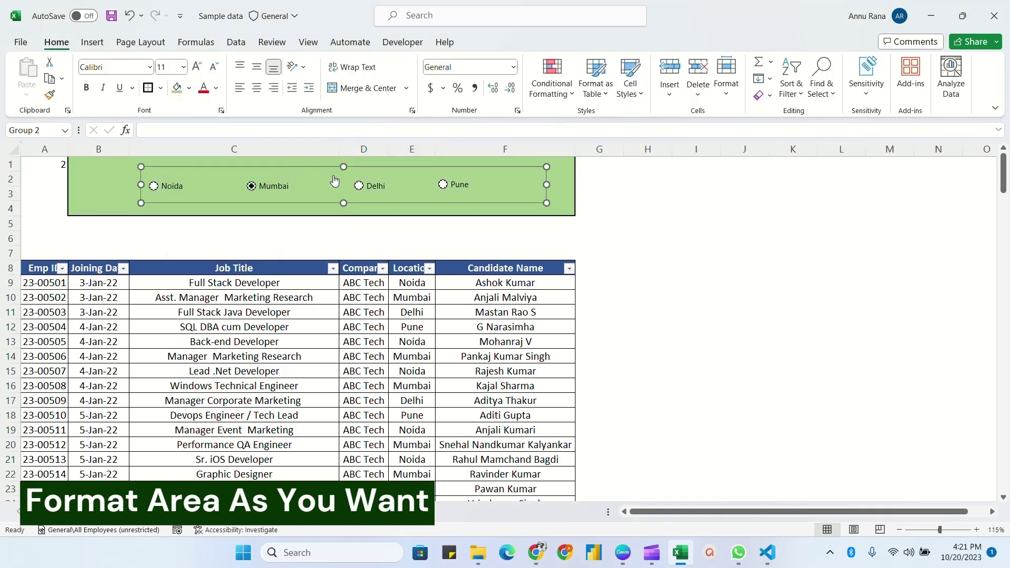
right_click(333, 176)
key("Escape")
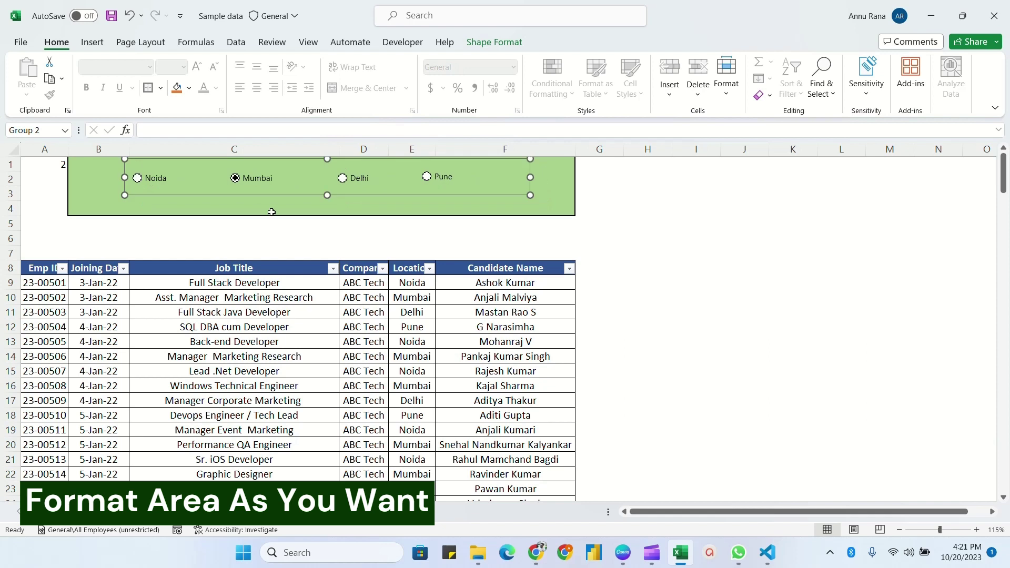
left_click(272, 212)
left_click(211, 195)
- Delete the empty rows from row 4 so the table header sits in row 5
left_click(10, 211)
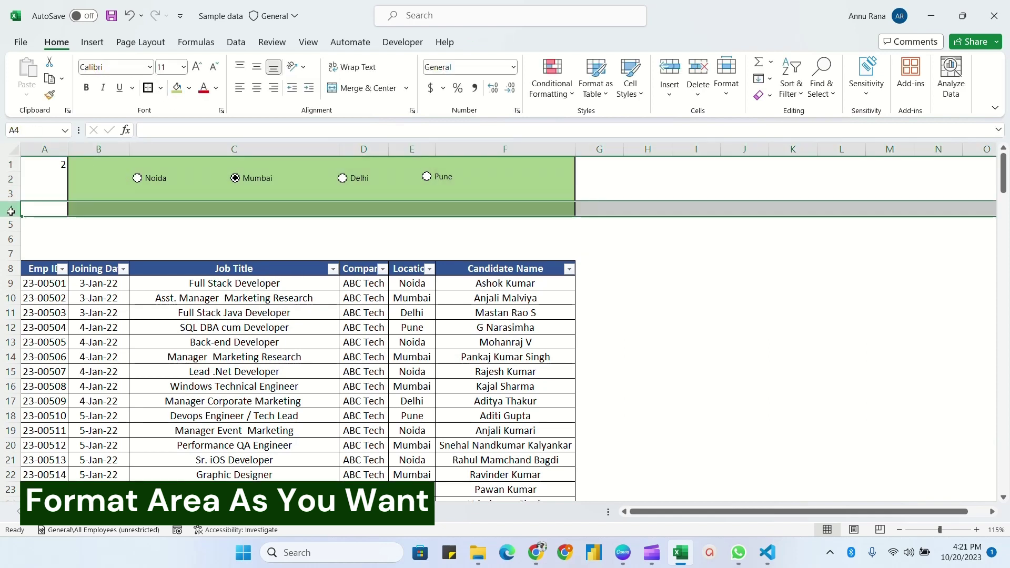
key("ctrl+minus")
key("ctrl+minus")
key("ctrl+minus")
left_click(226, 223)
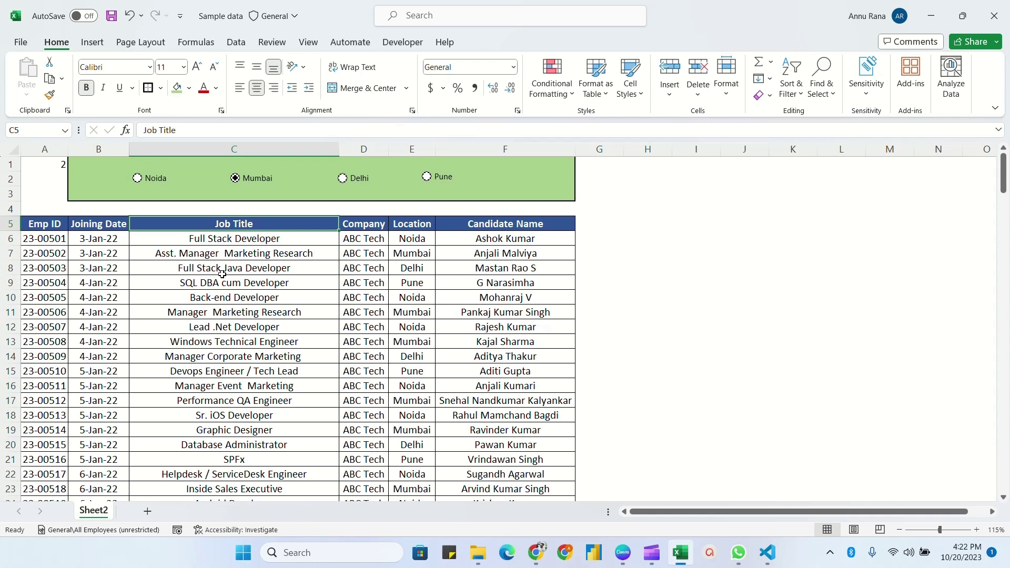
key("ctrl+a")
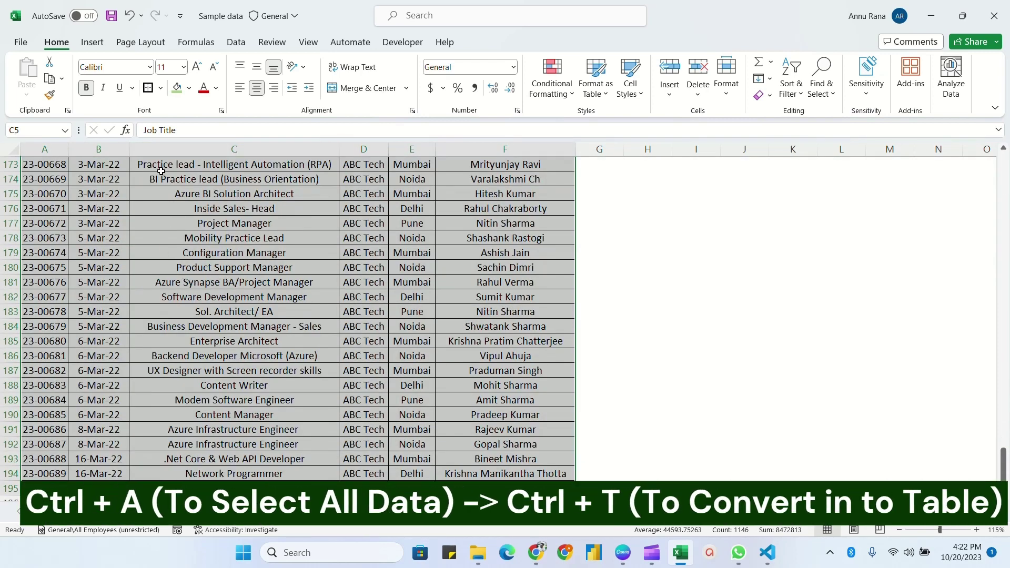
- Convert A5:F195 into a table with headers and switch off Banded Rows
key("ctrl+t")
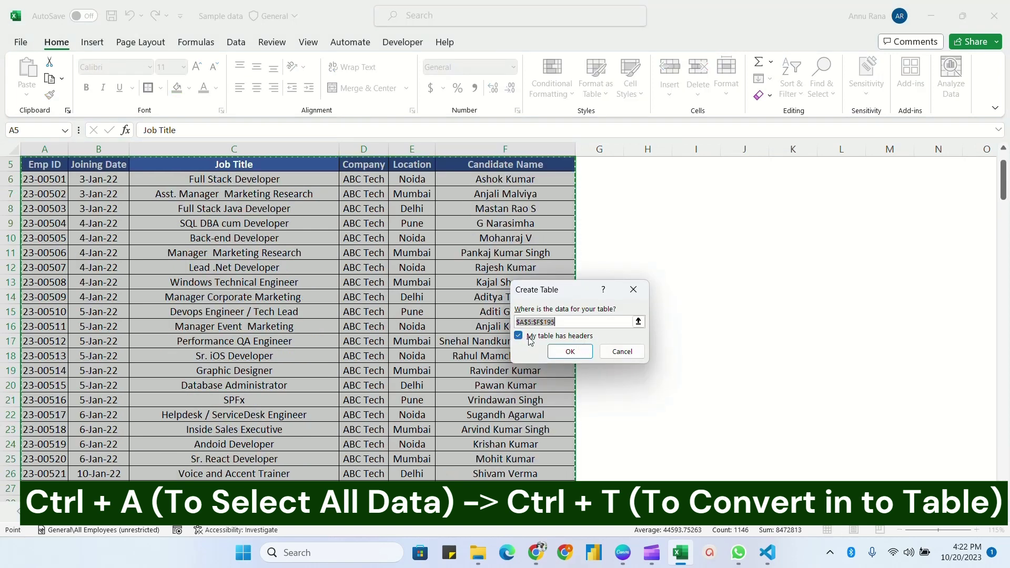
left_click(571, 352)
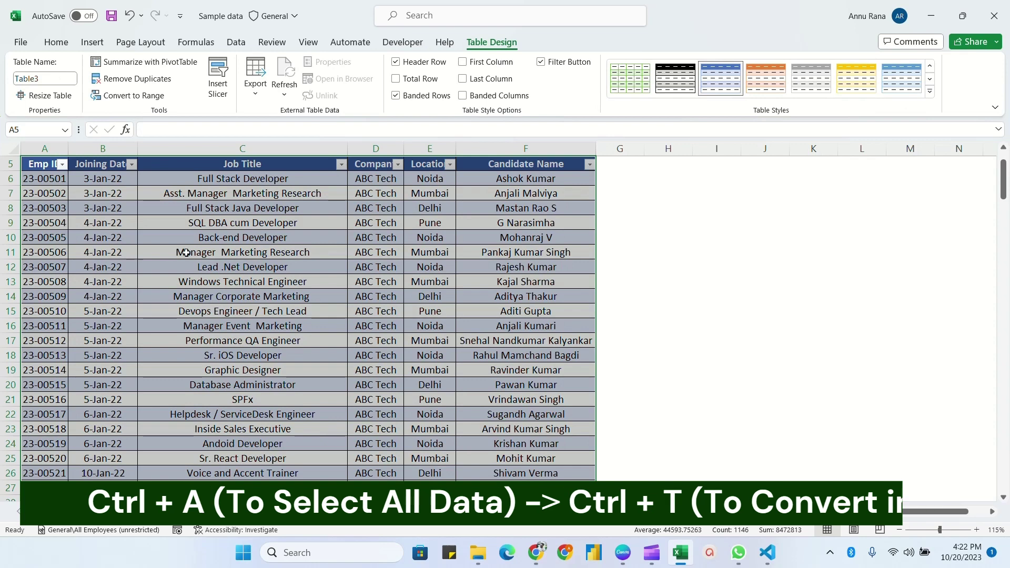
scroll(200, 245, "up", 2)
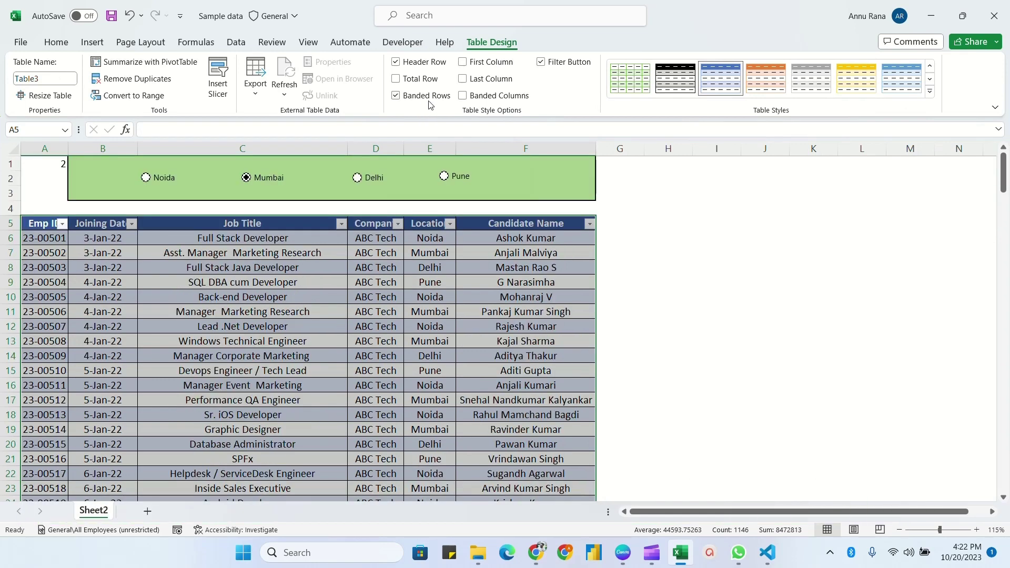
left_click(439, 97)
left_click(242, 267)
left_click_drag(53, 242, 368, 370)
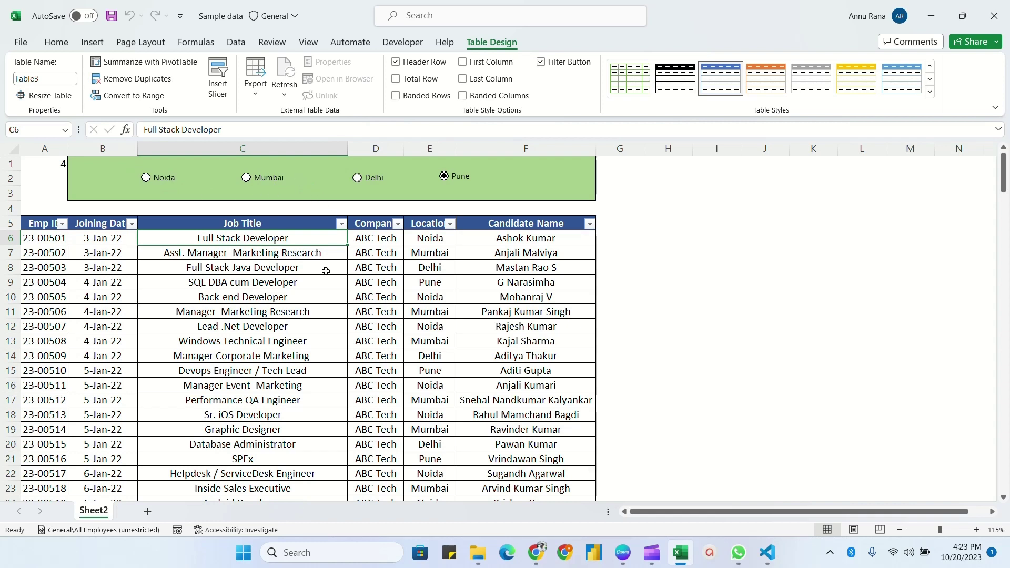
- Select the entire Table3 data range of the employee table
key("shift+space")
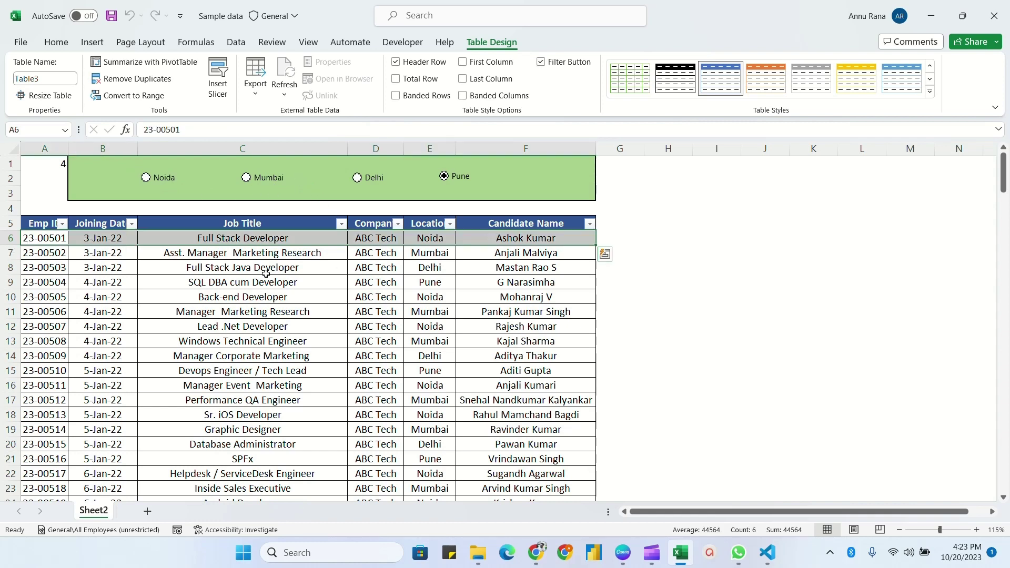
key("Right")
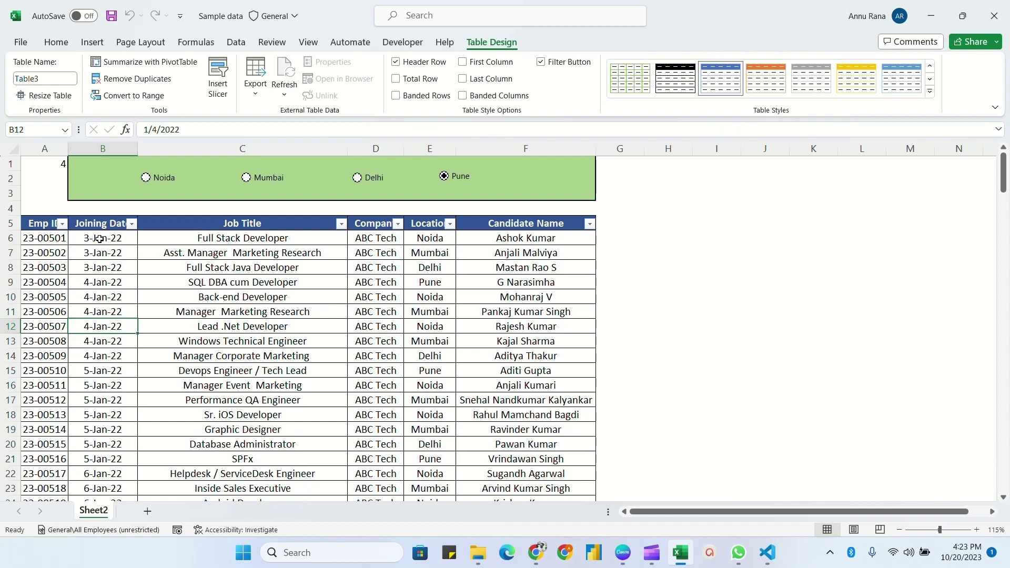
key("ctrl+a")
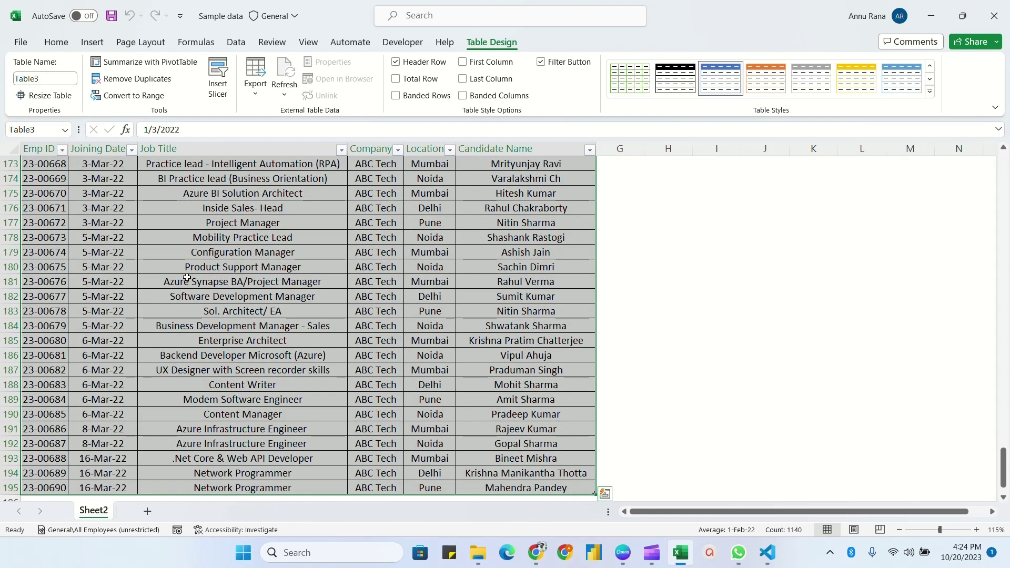
scroll(283, 295, "up", 15)
scroll(283, 296, "up", 20)
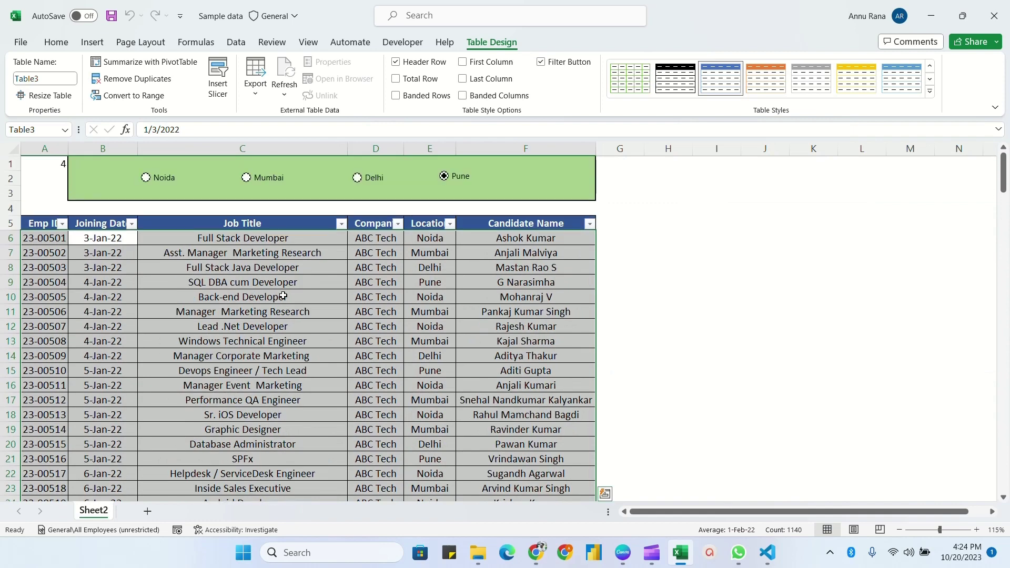
- Begin a formula-based conditional formatting rule referencing A1, then cancel it unfinished
left_click(56, 42)
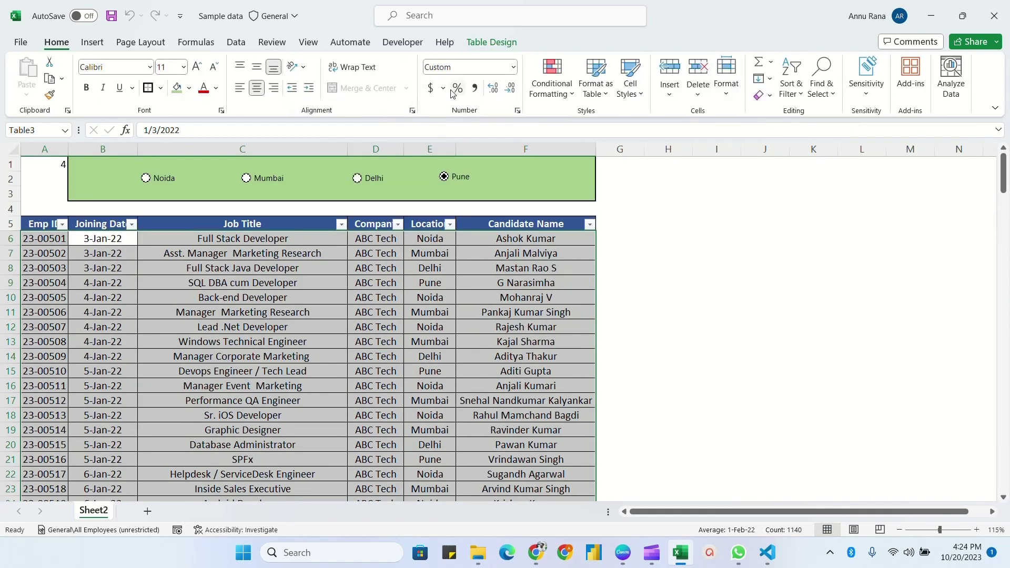
left_click(552, 81)
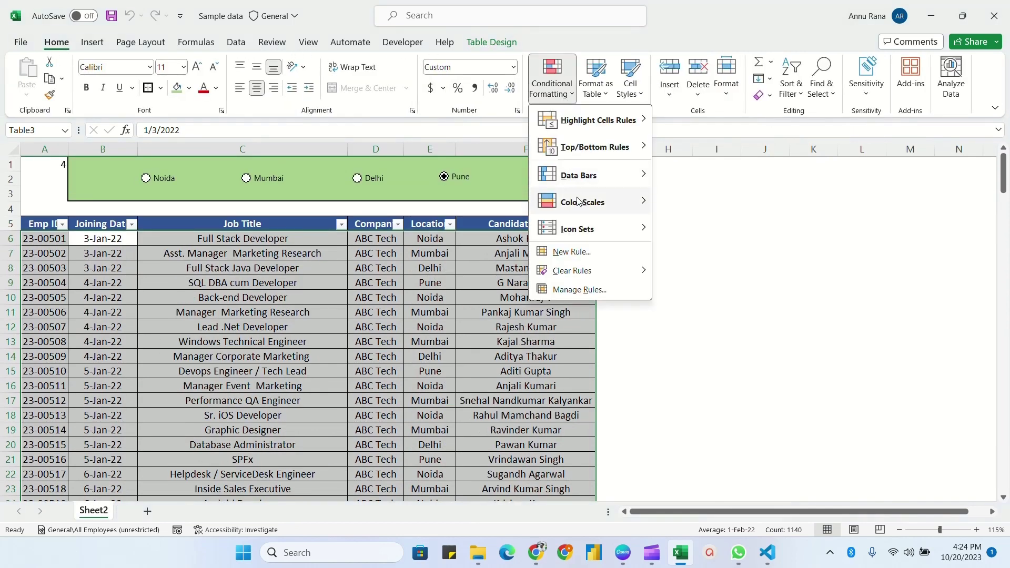
left_click(580, 255)
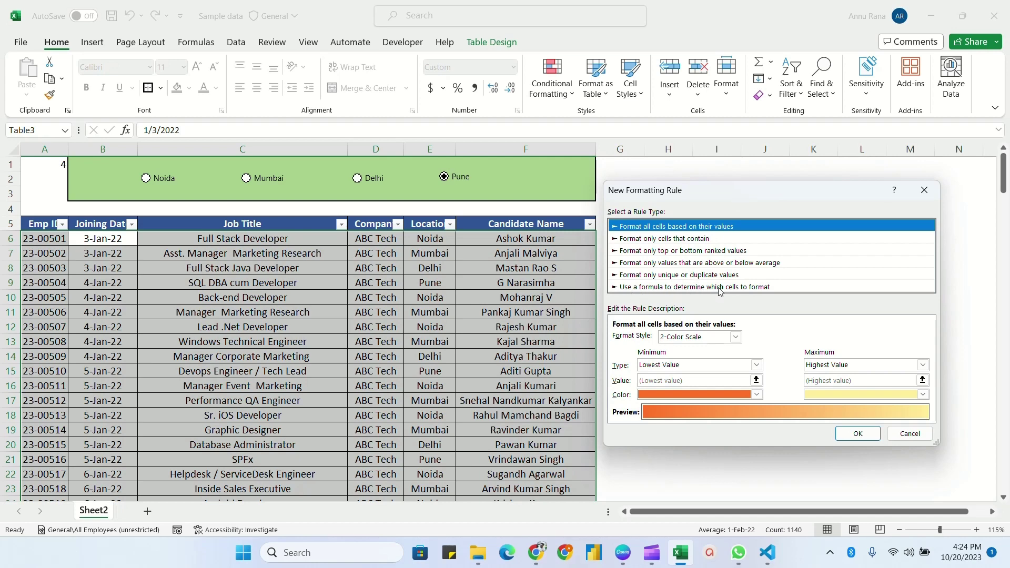
left_click(750, 287)
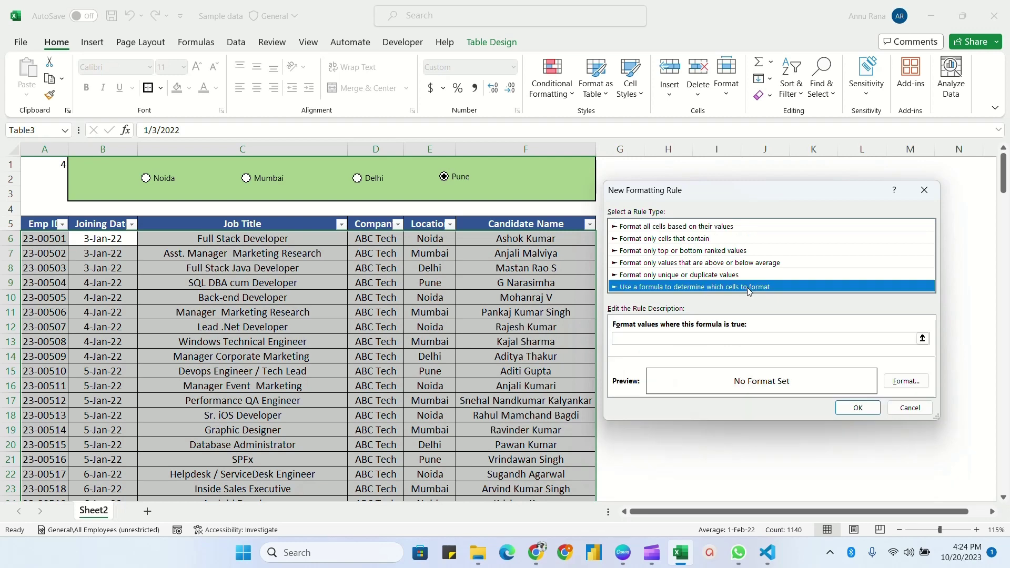
left_click(818, 340)
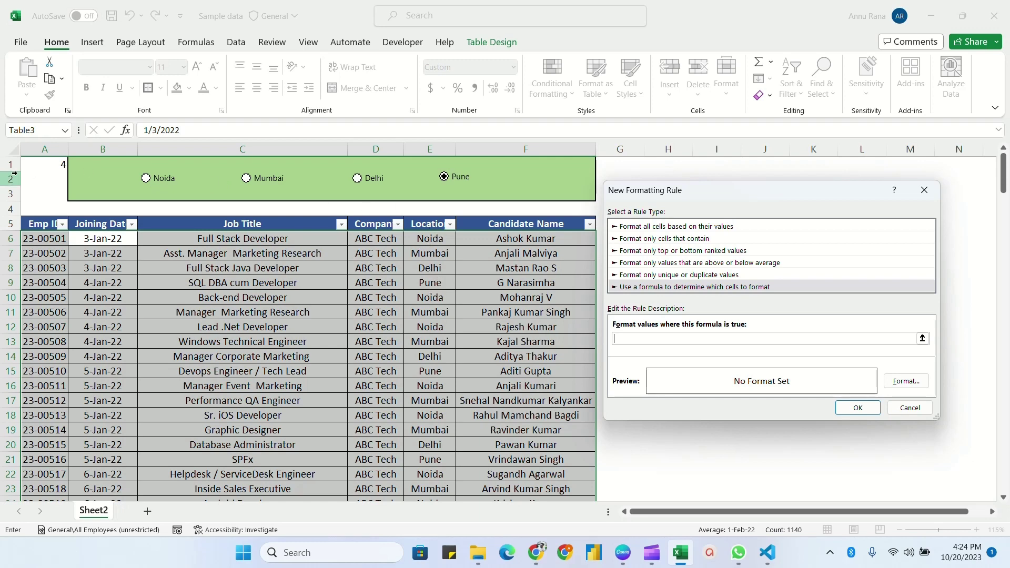
left_click(47, 163)
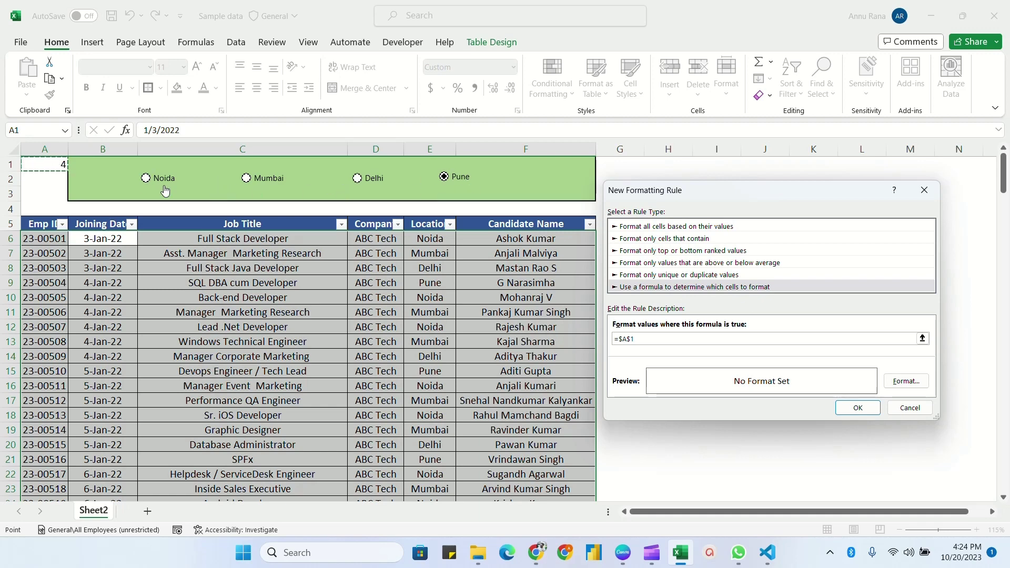
left_click(925, 190)
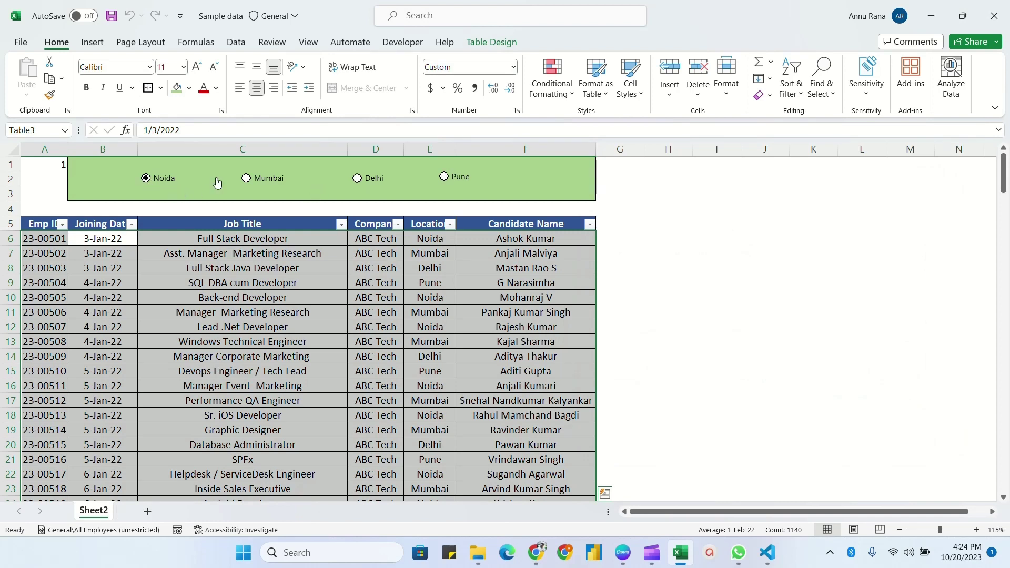
- Check A1 against the Noida row 6 and Mumbai row 7, selecting each row
left_click(46, 164)
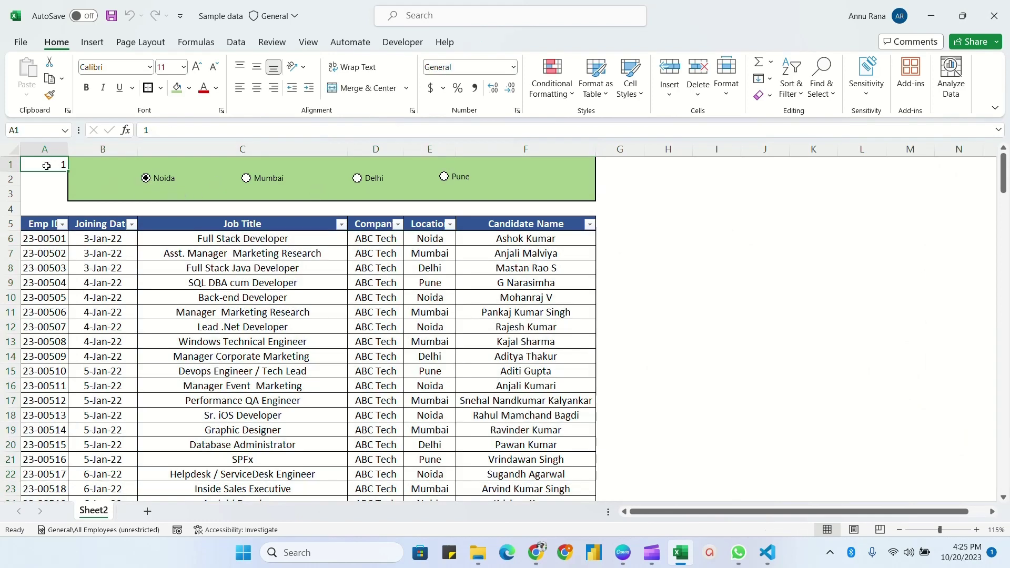
left_click(420, 238)
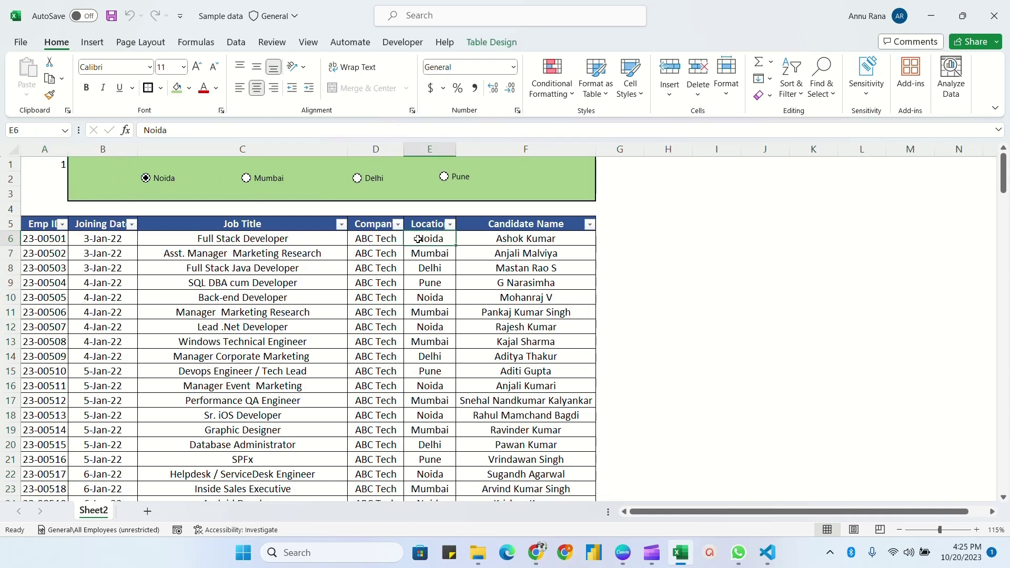
left_click_drag(45, 242, 496, 238)
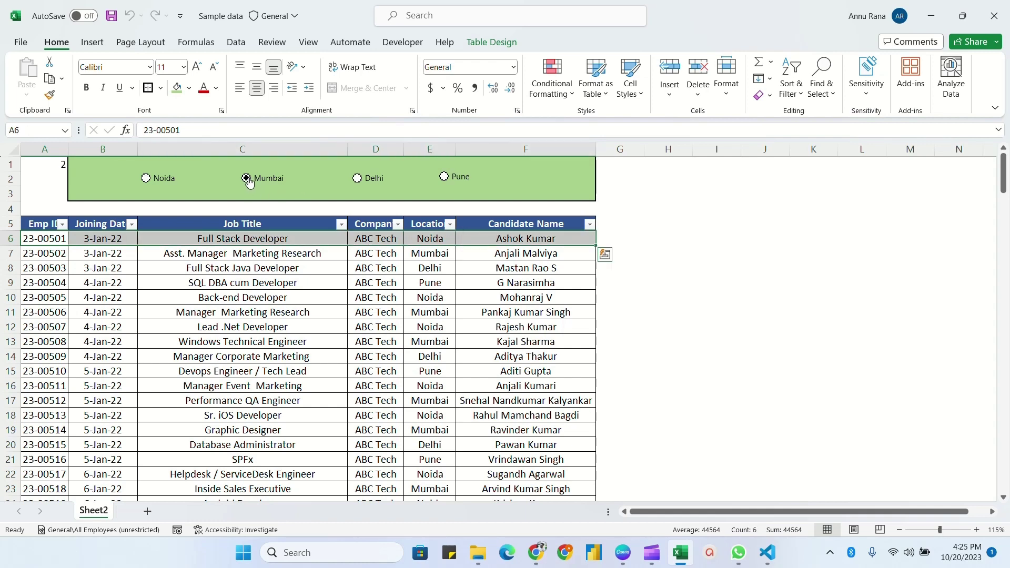
left_click(57, 164)
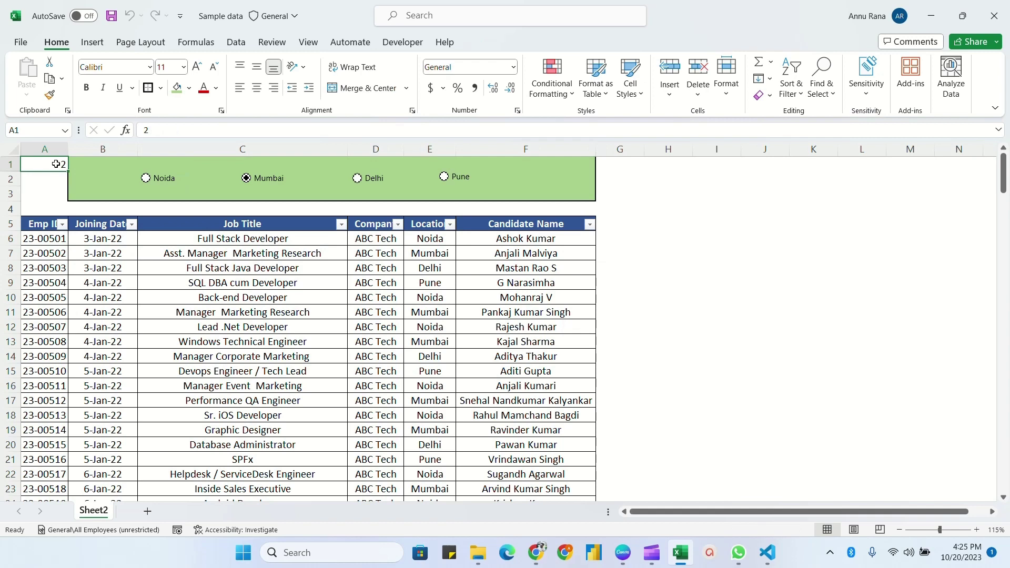
left_click(420, 253)
left_click_drag(50, 253, 528, 254)
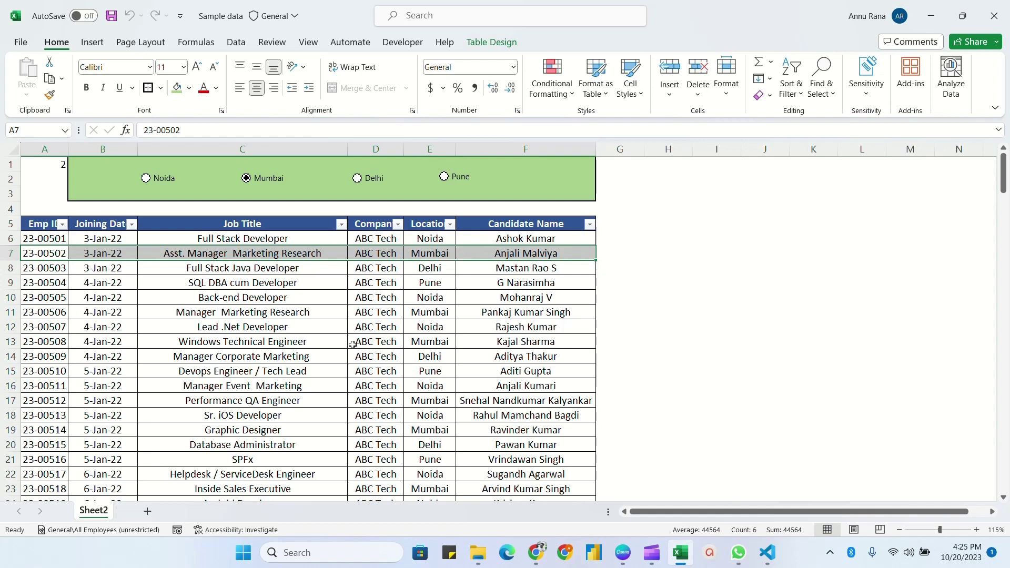
- Scroll through the employee table and select first data cell B6
scroll(370, 294, "down", 4)
scroll(365, 313, "down", 3)
scroll(368, 303, "up", 7)
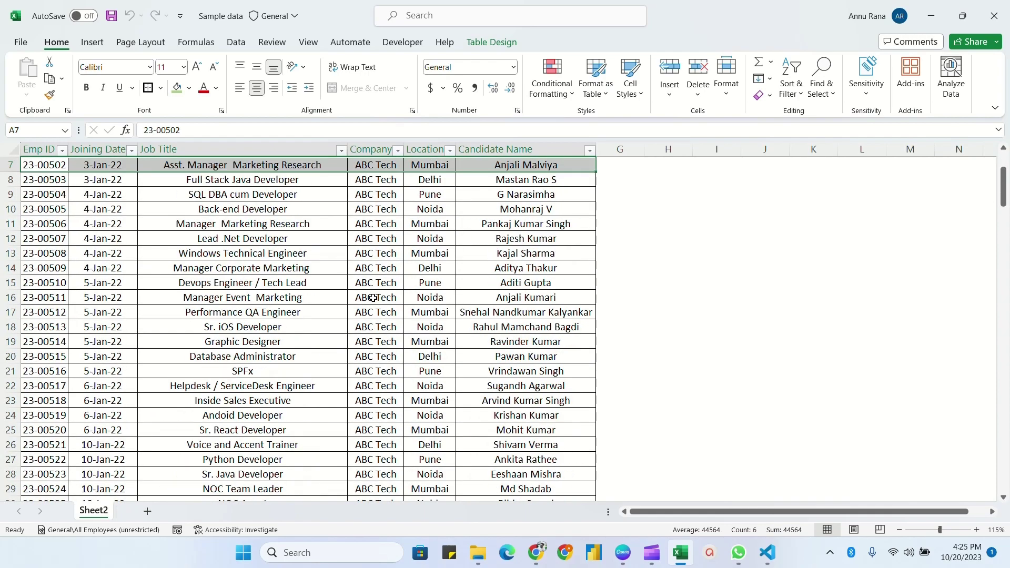
scroll(363, 337, "down", 10)
scroll(318, 360, "down", 4)
scroll(319, 358, "up", 13)
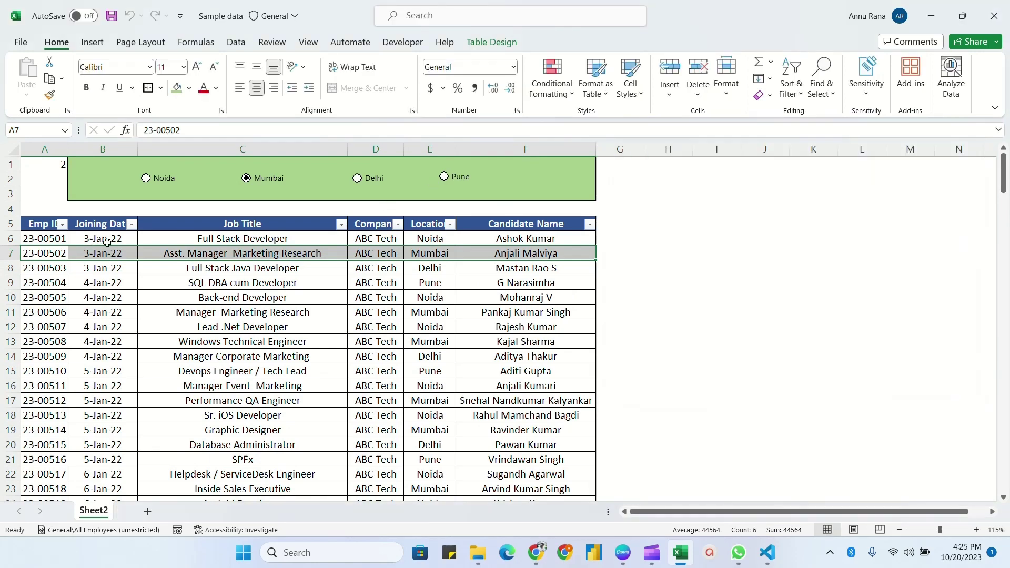
left_click(107, 240)
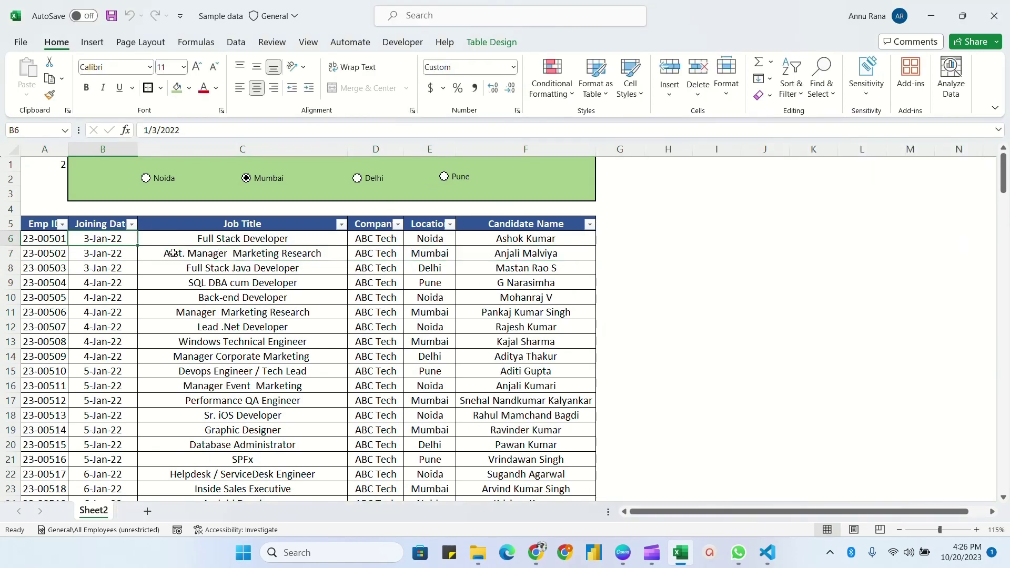
- For the whole table, create a formula rule =AND($E6="Noida",$A$1=1)
key("ctrl+a")
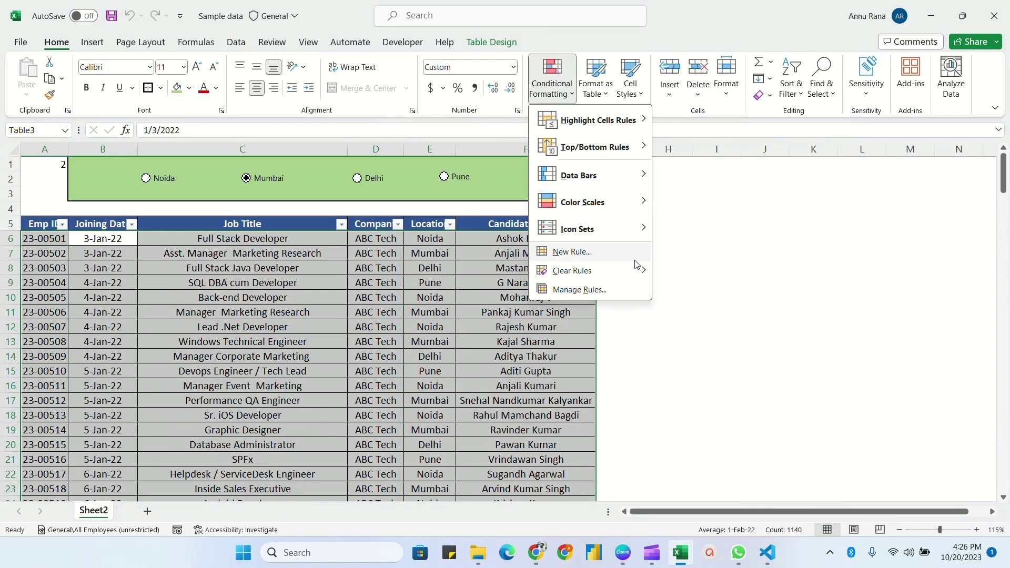
left_click(571, 252)
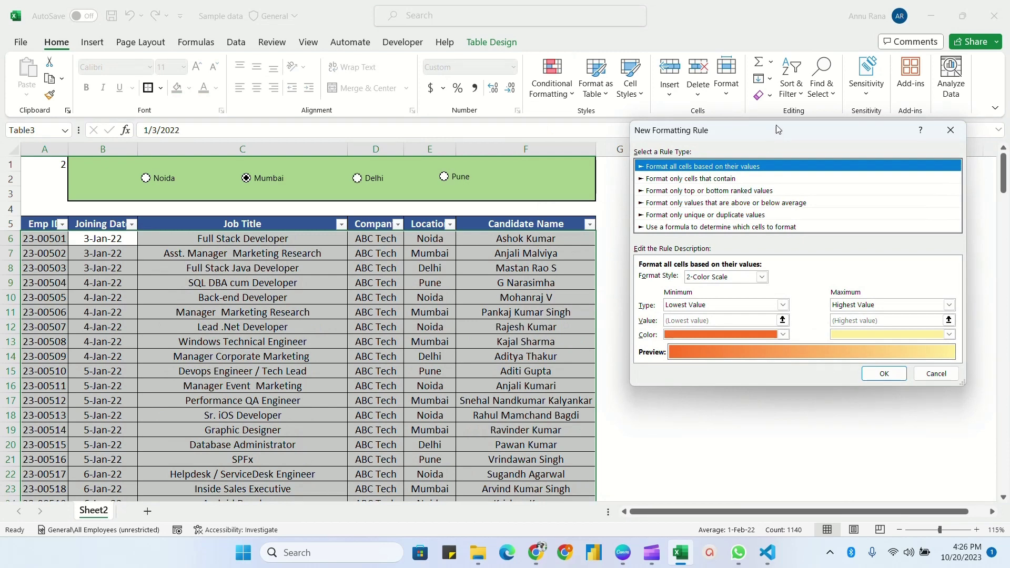
left_click_drag(776, 129, 758, 146)
left_click(700, 245)
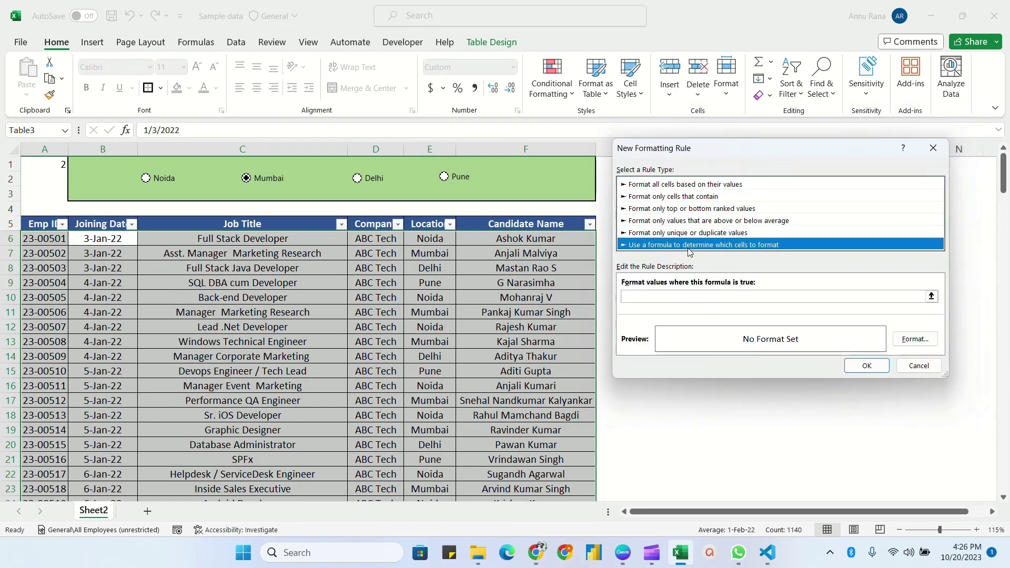
left_click(627, 297)
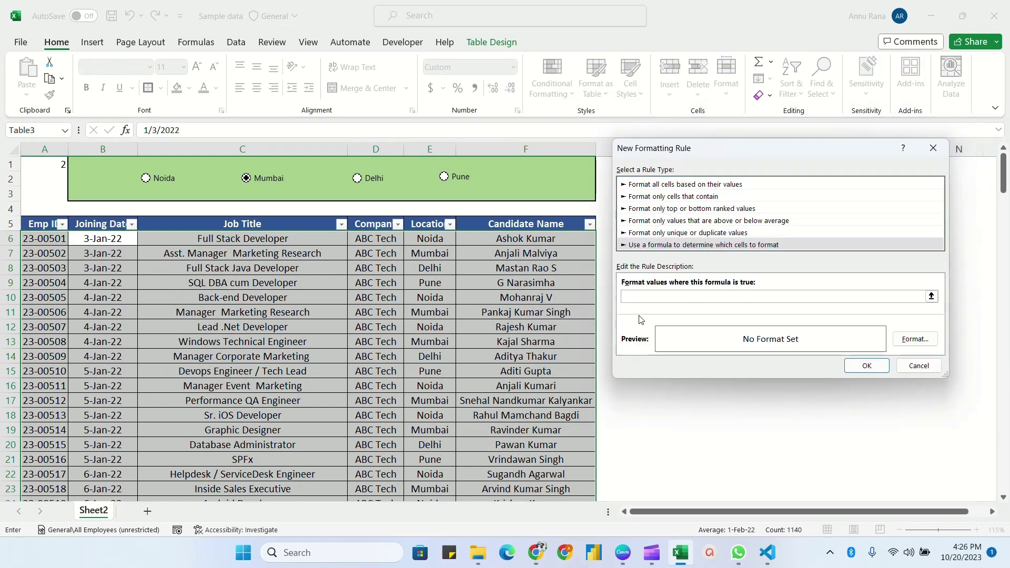
type("=AND(")
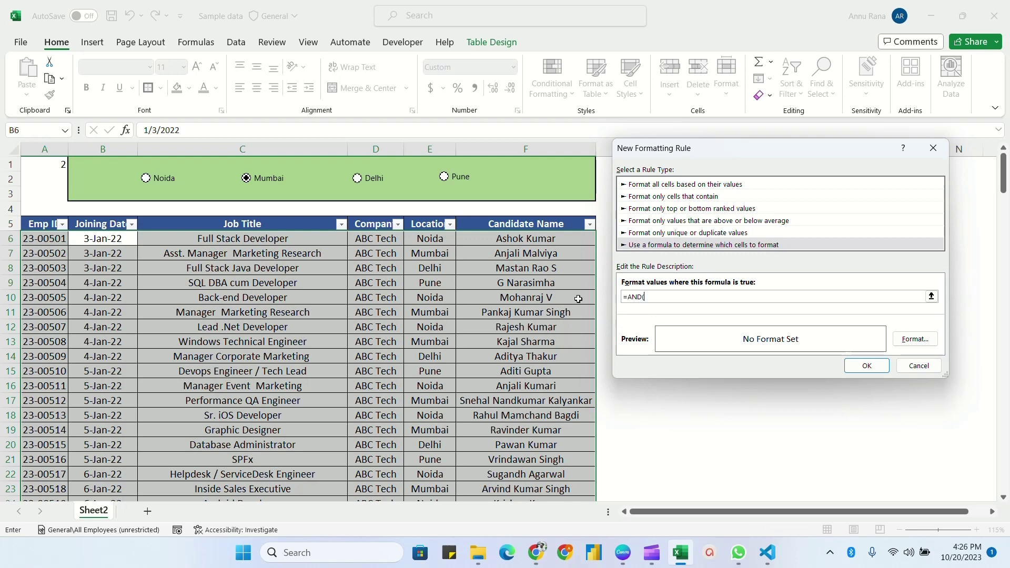
left_click(435, 240)
type("=\"Noida\",")
left_click(46, 164)
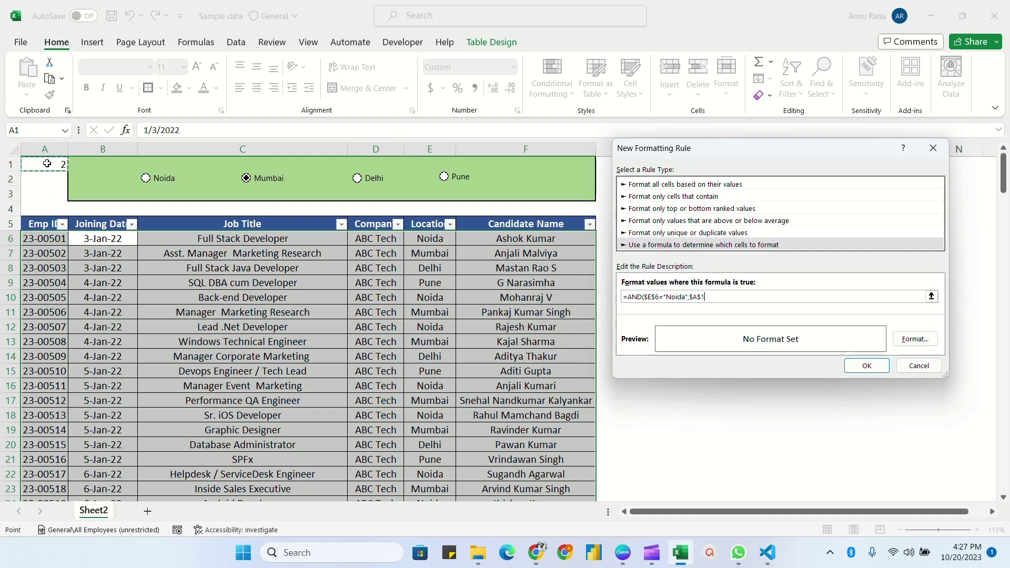
type("=1")
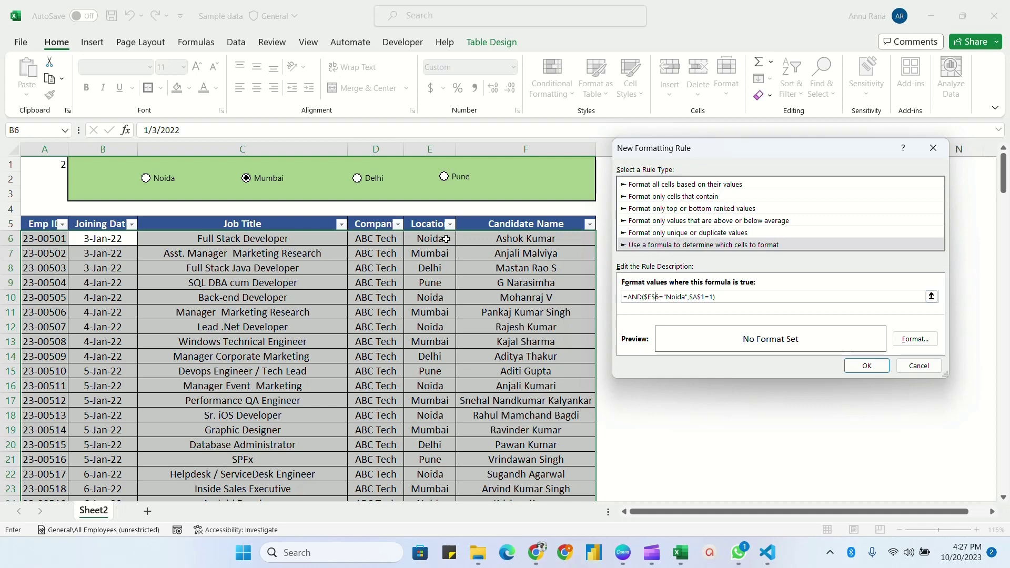
key("BackSpace")
- Format the Noida rule with a green fill and bold coloured text, and apply it
key("End")
left_click(915, 340)
left_click_drag(834, 74, 831, 156)
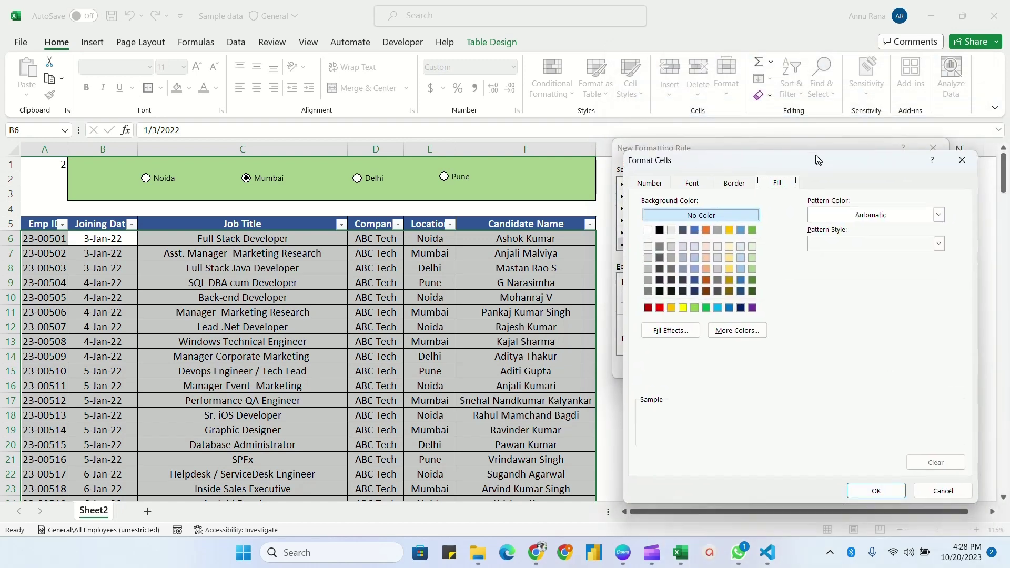
left_click(703, 302)
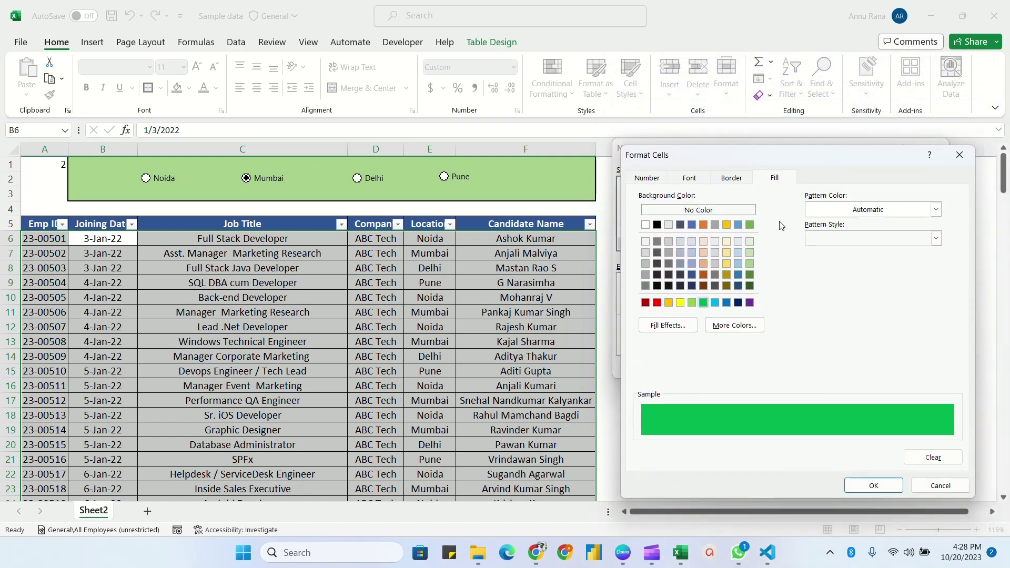
left_click(689, 178)
left_click(863, 292)
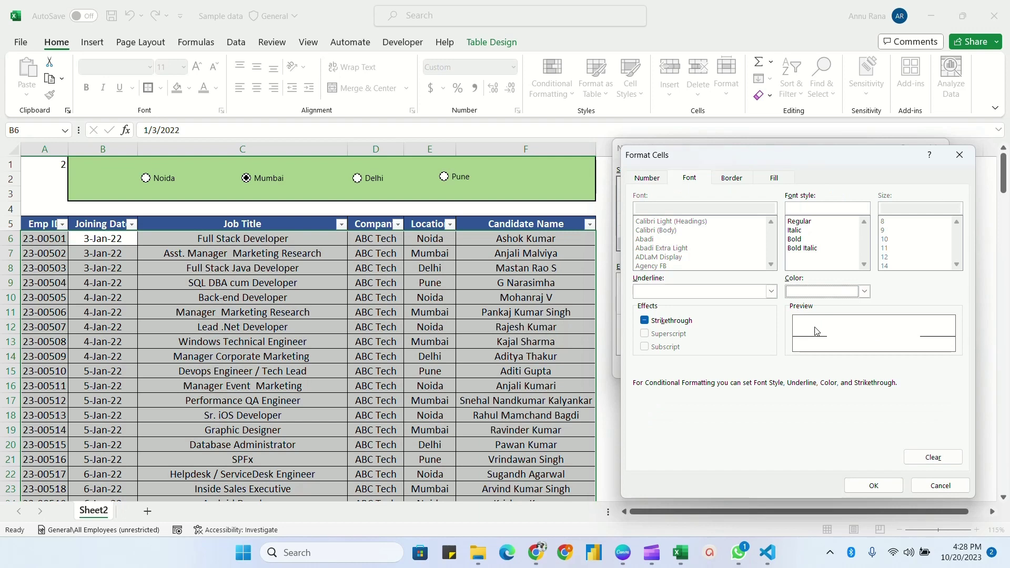
left_click(798, 240)
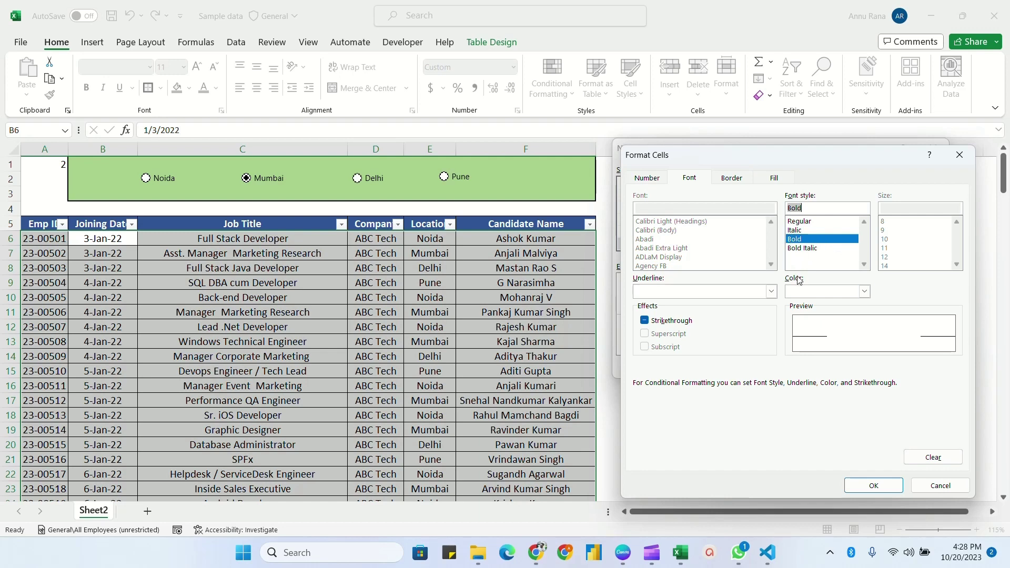
left_click(873, 485)
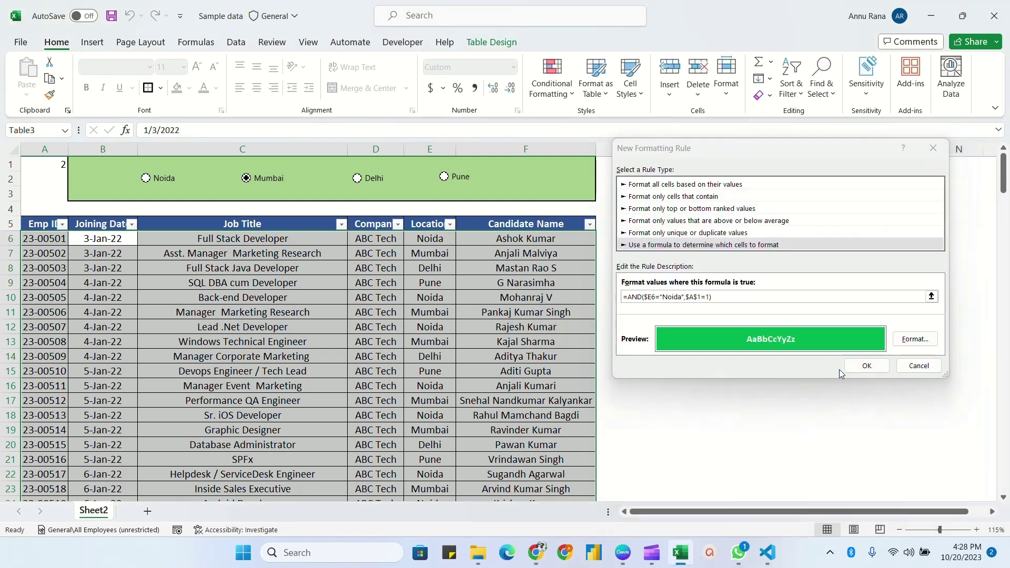
left_click(867, 365)
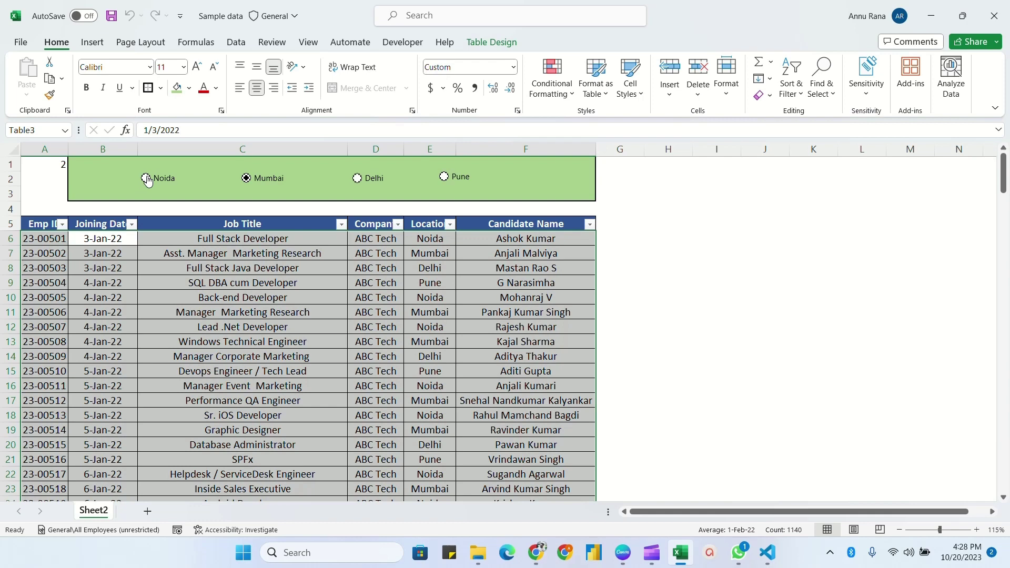
- Choose Noida in the city panel and confirm its rows turn green with bold text
left_click(146, 179)
left_click(187, 270)
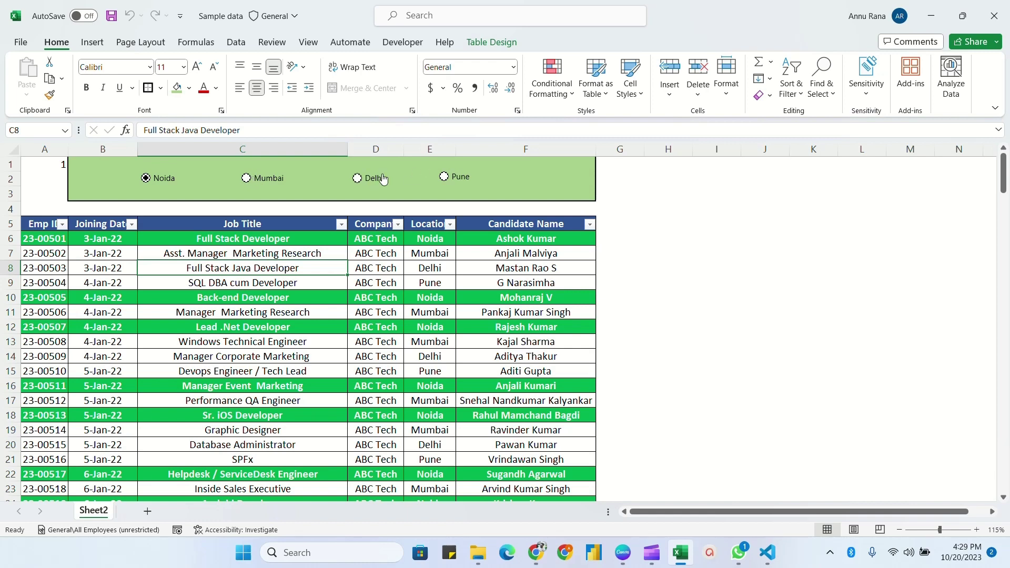
left_click(431, 241)
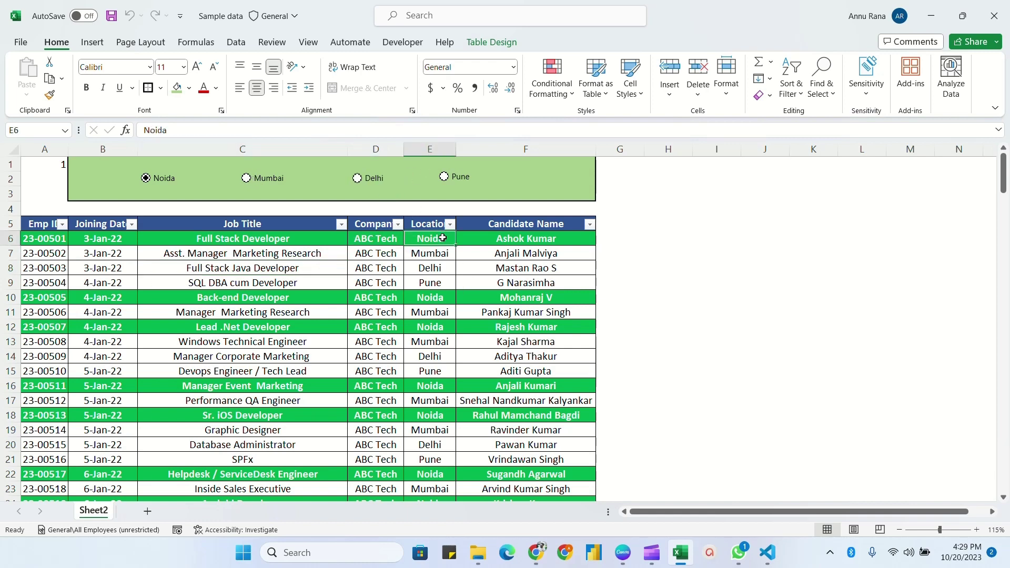
key("ctrl+a")
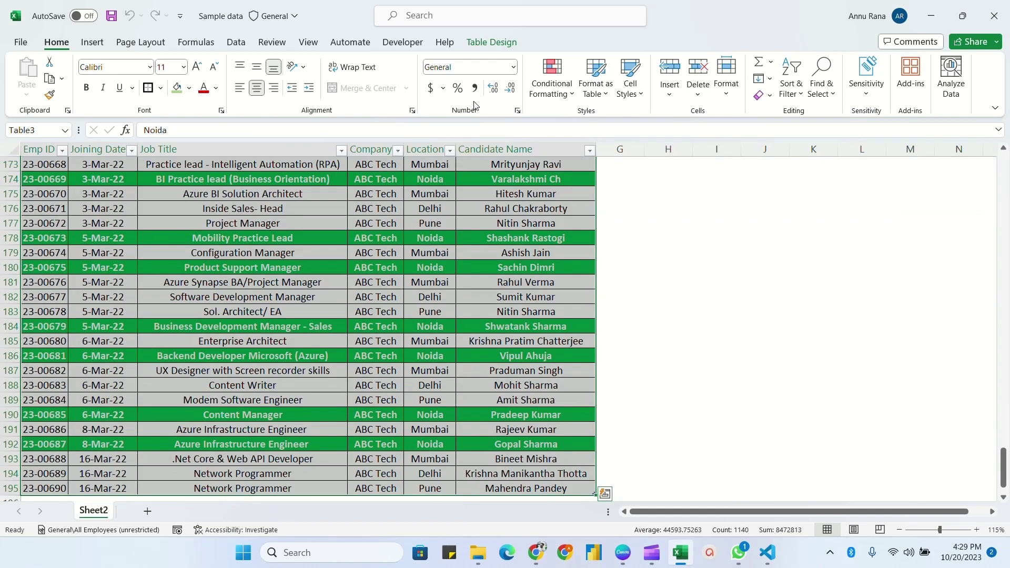
left_click(552, 82)
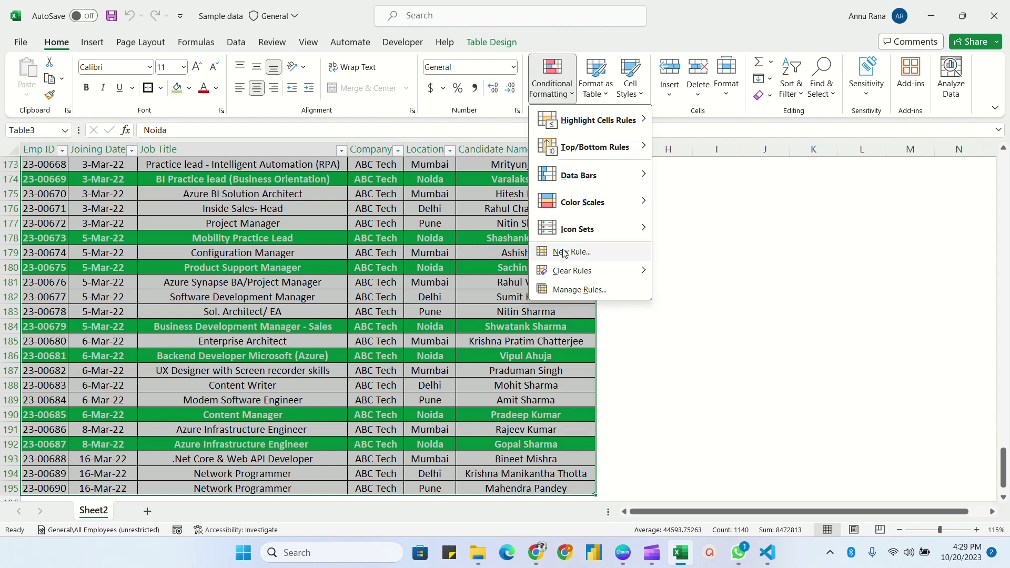
- In the Rules Manager, duplicate the Noida formula rule into extra copies
left_click(571, 290)
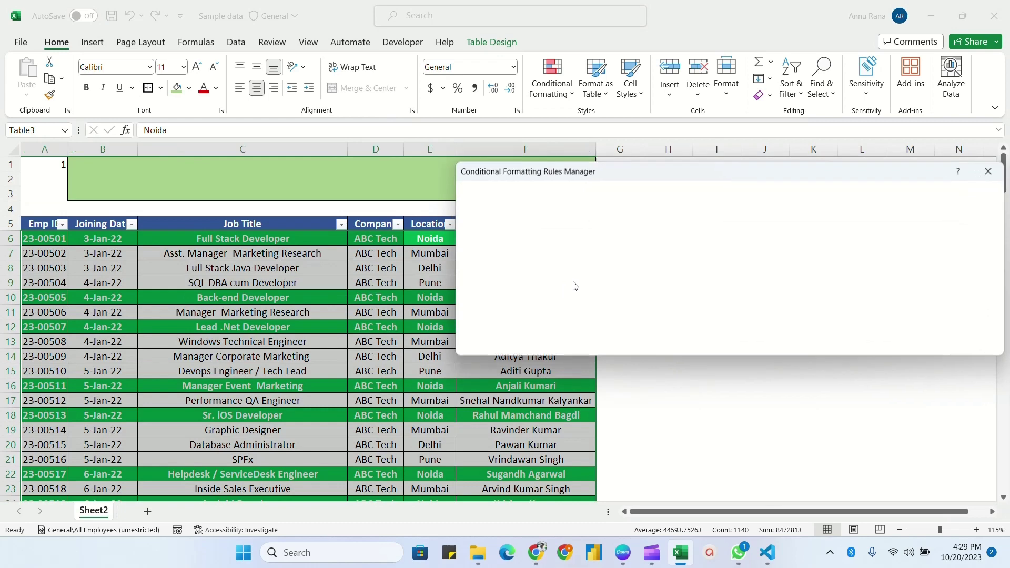
left_click_drag(788, 182, 731, 159)
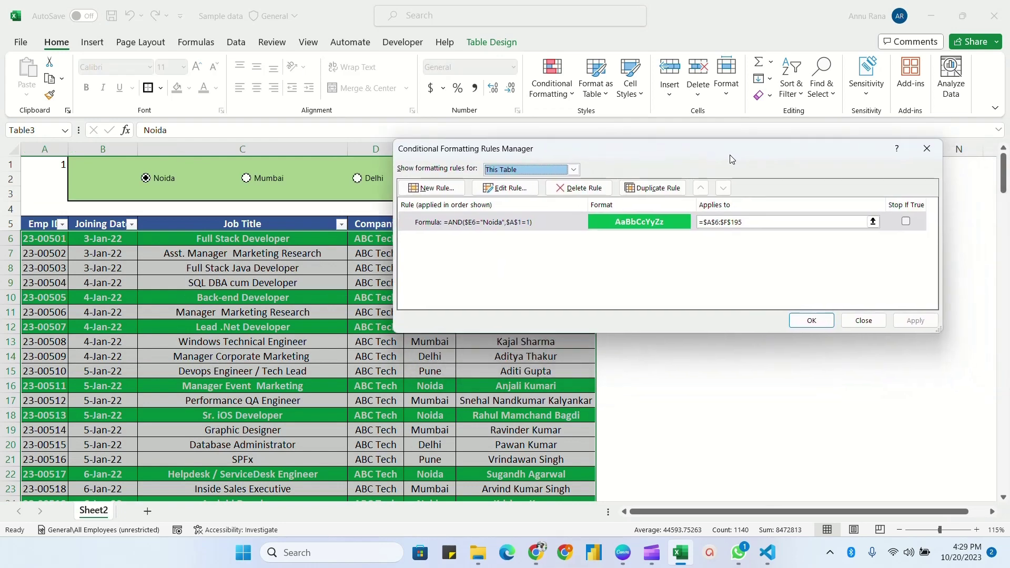
left_click(526, 216)
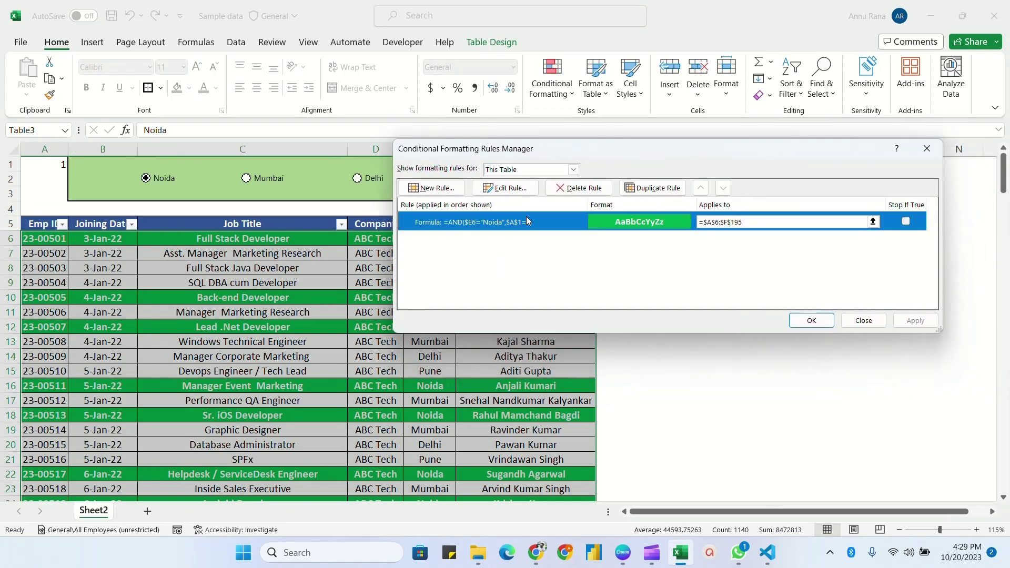
left_click(652, 190)
left_click(653, 189)
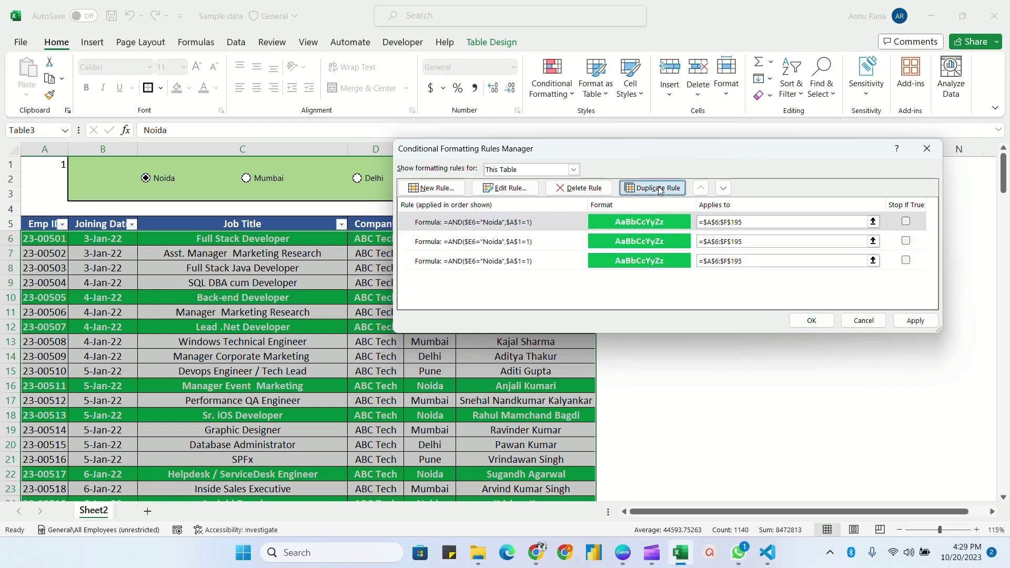
left_click(652, 190)
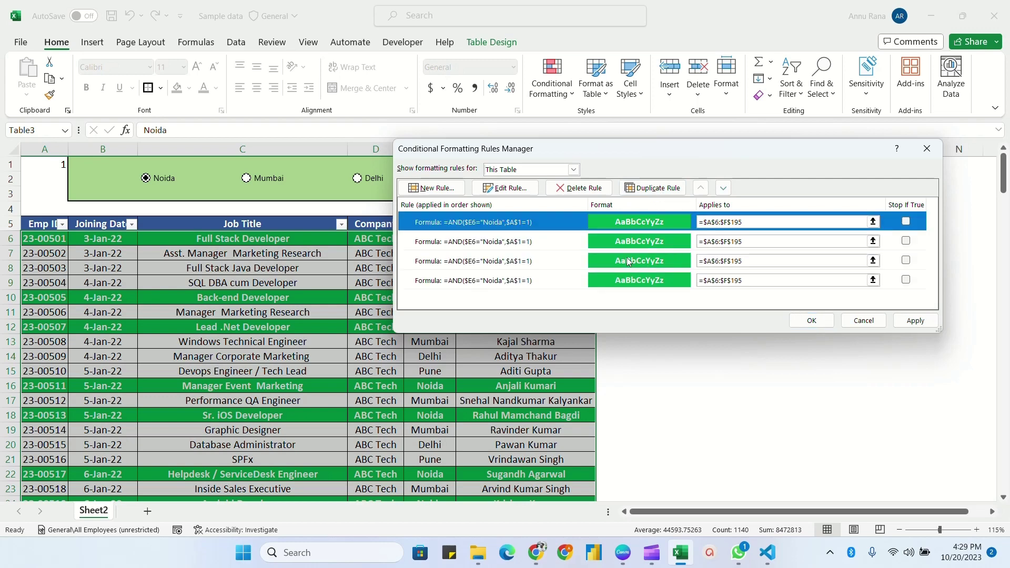
left_click(528, 259)
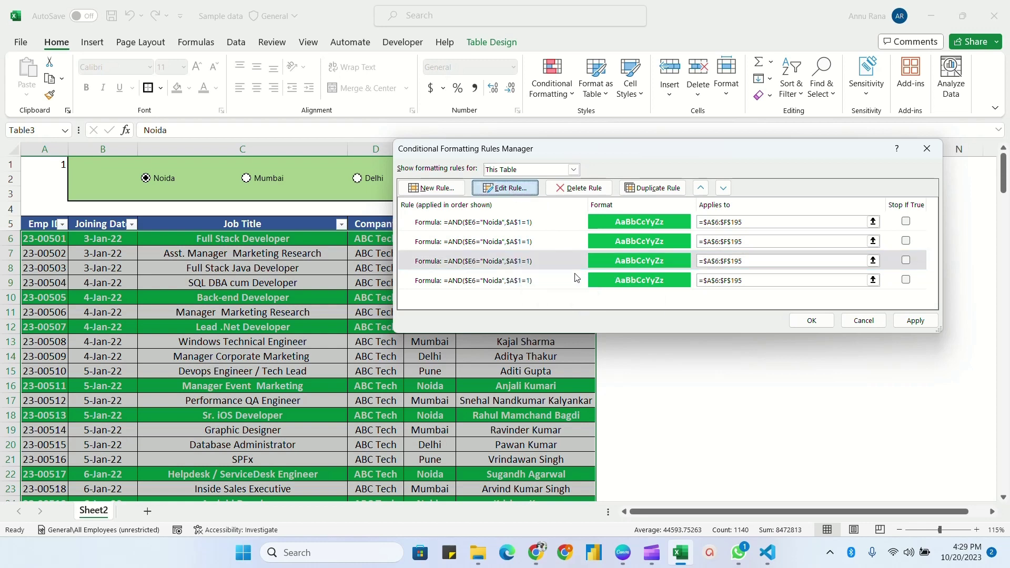
- Edit one copy into the Mumbai rule (A1=2) with a gold fill
left_click(505, 188)
double_click(561, 274)
type("Mumbai")
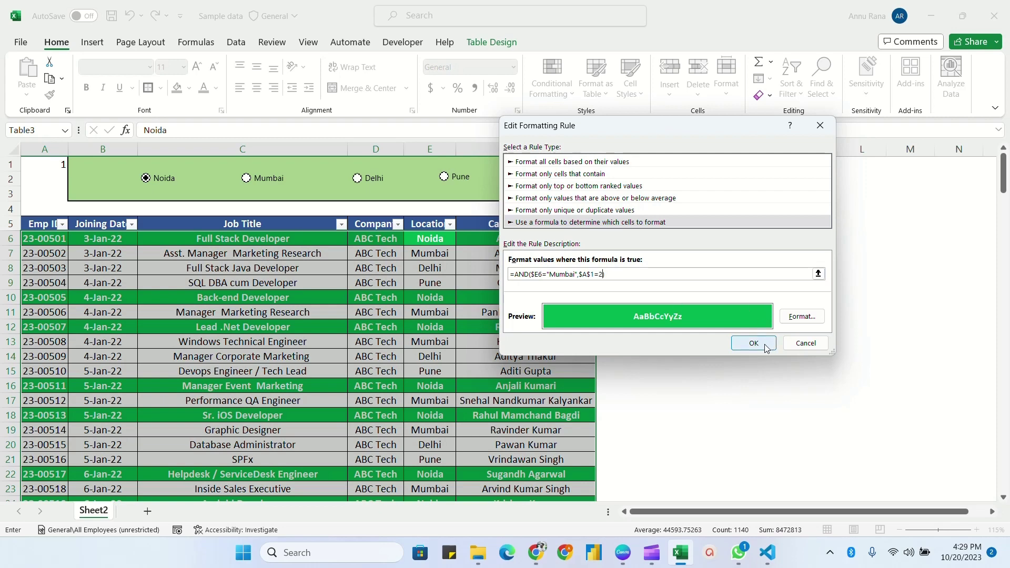
left_click(800, 316)
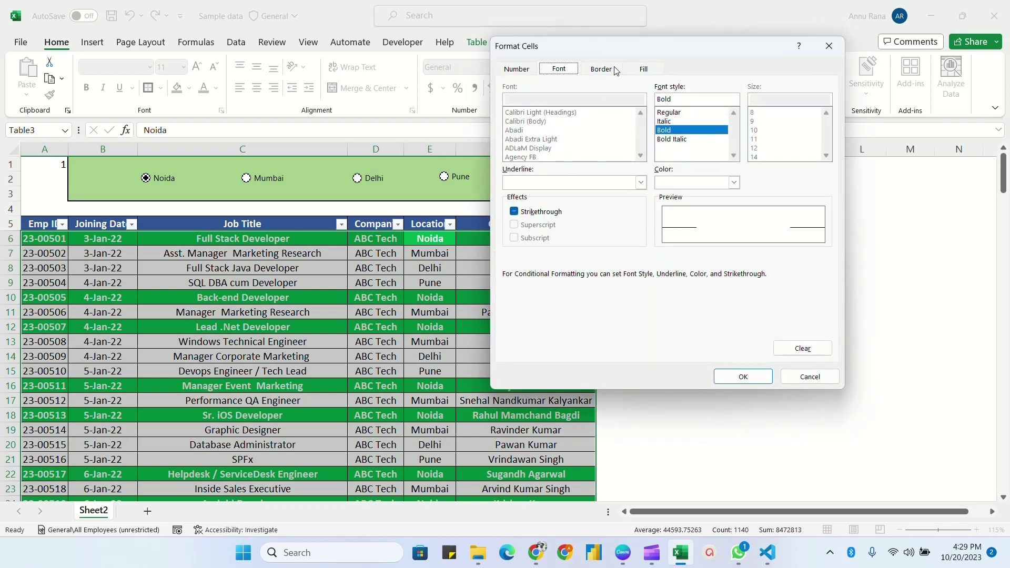
left_click(643, 69)
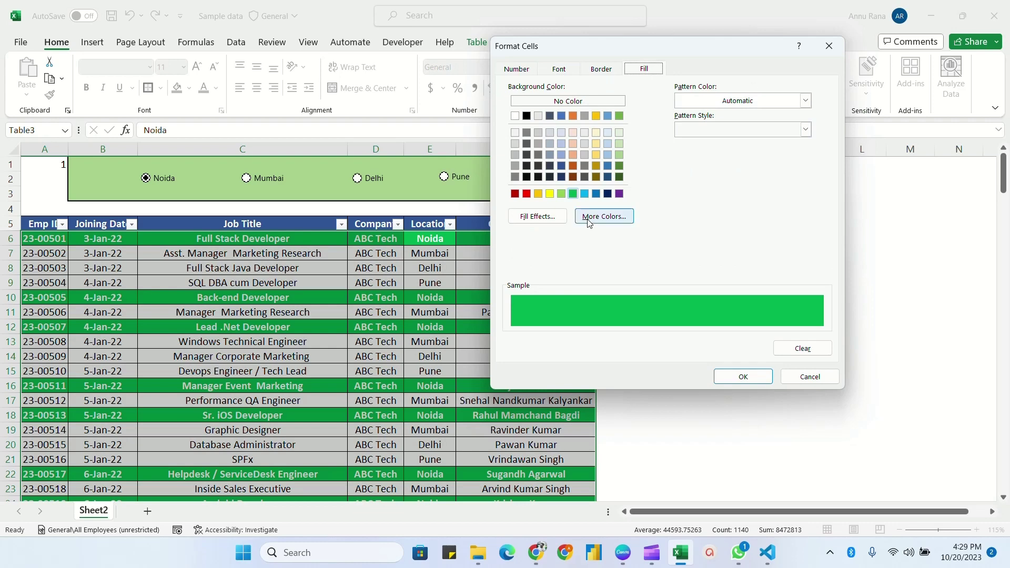
left_click(538, 194)
left_click(578, 71)
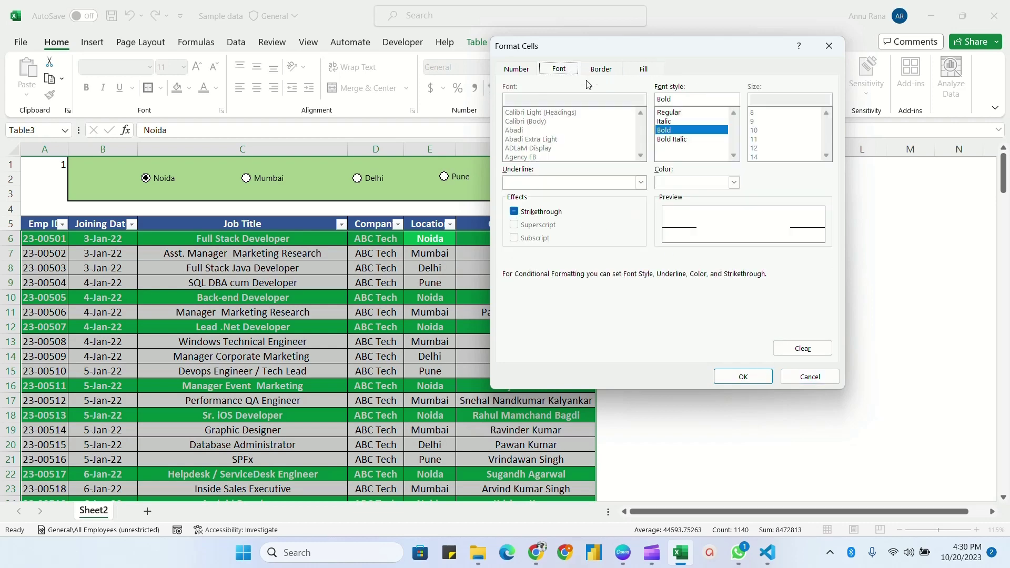
left_click(743, 377)
left_click(753, 343)
- Edit another copy into the Delhi rule (A1=3) with a purple fill
double_click(611, 284)
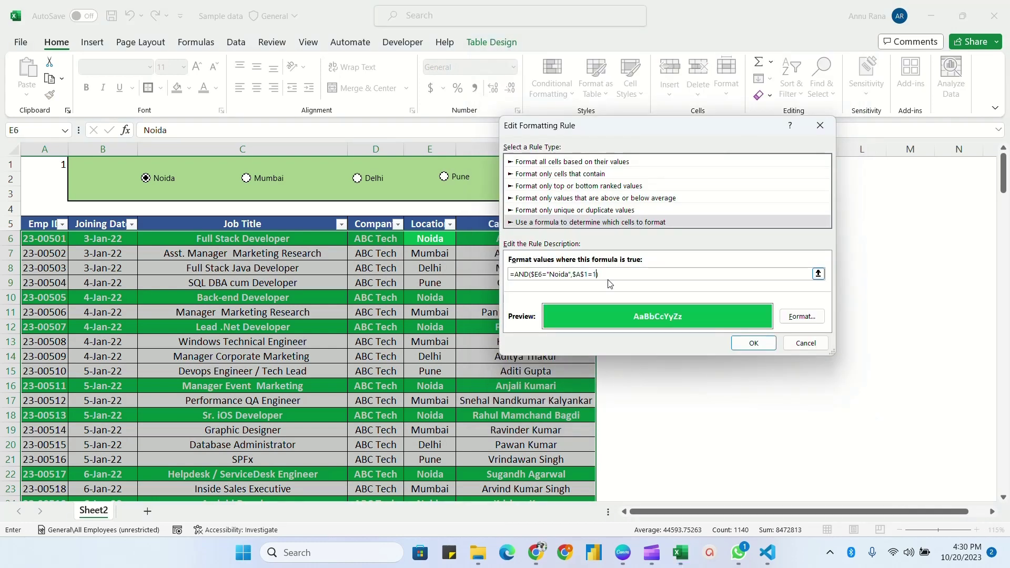
type("3")
left_click(569, 274)
key("BackSpace")
key("BackSpace")
key("BackSpace")
key("BackSpace")
key("BackSpace")
type("Delhi")
left_click(802, 316)
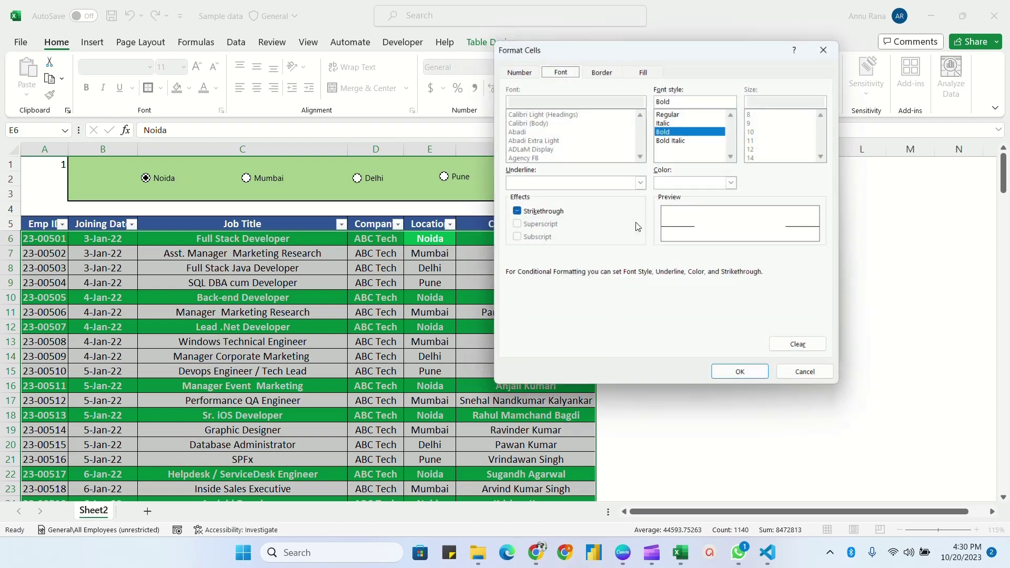
left_click(601, 69)
left_click(643, 69)
left_click(619, 193)
left_click(743, 377)
left_click(758, 345)
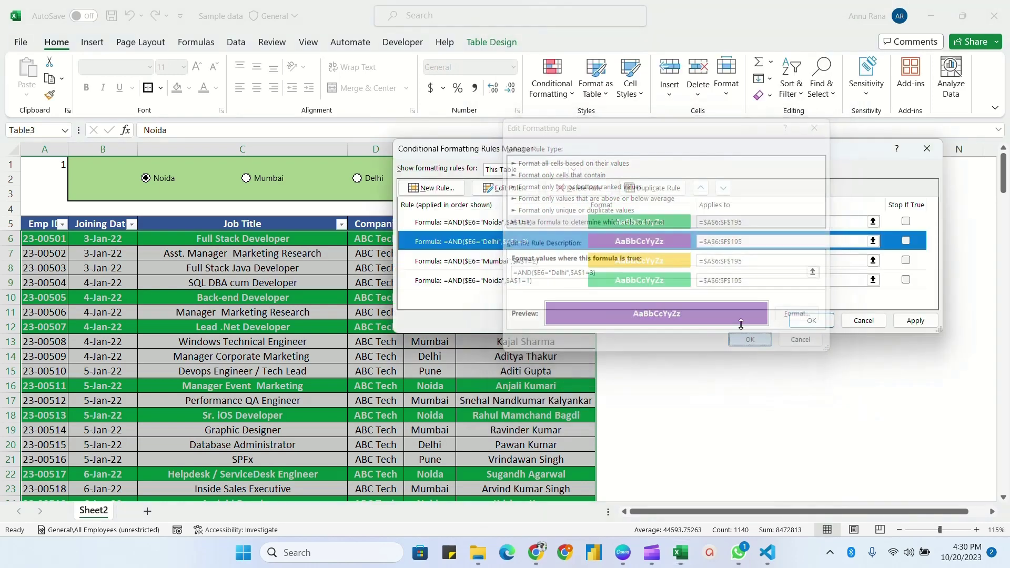
- Edit the last copy into the Pune rule (A1=4) with light blue fill, and apply all rules
double_click(532, 221)
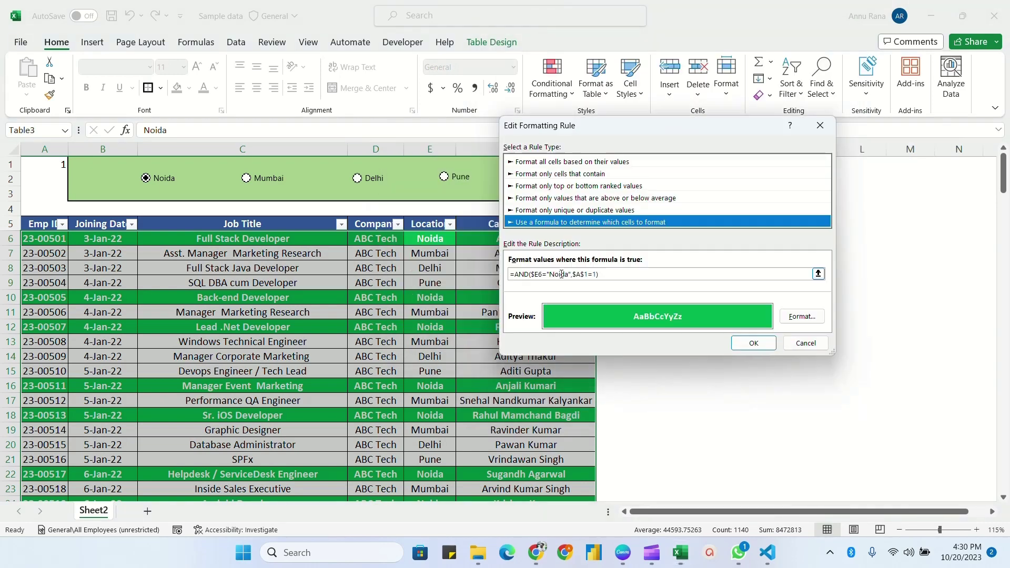
double_click(557, 274)
type("Pune")
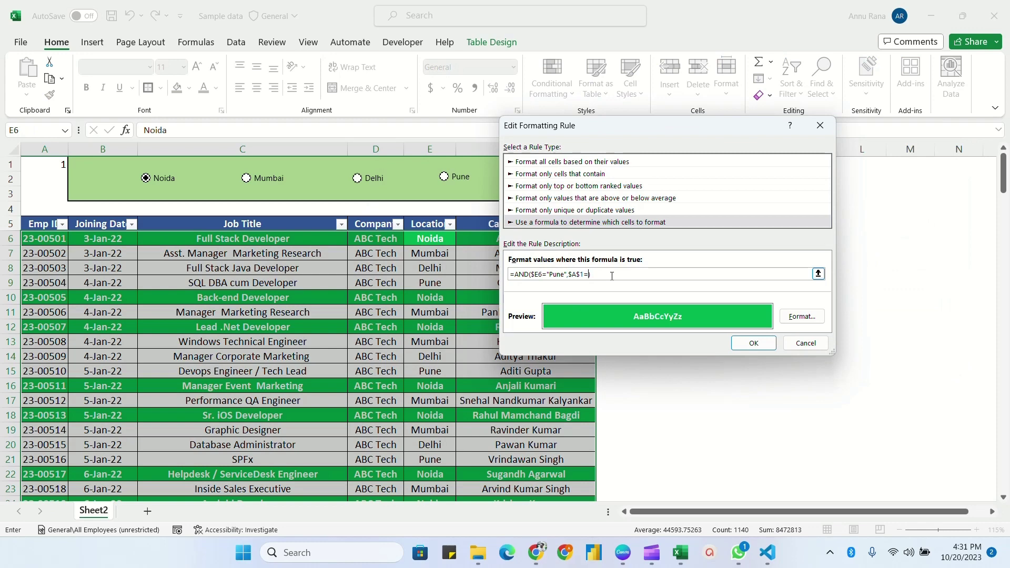
left_click(802, 316)
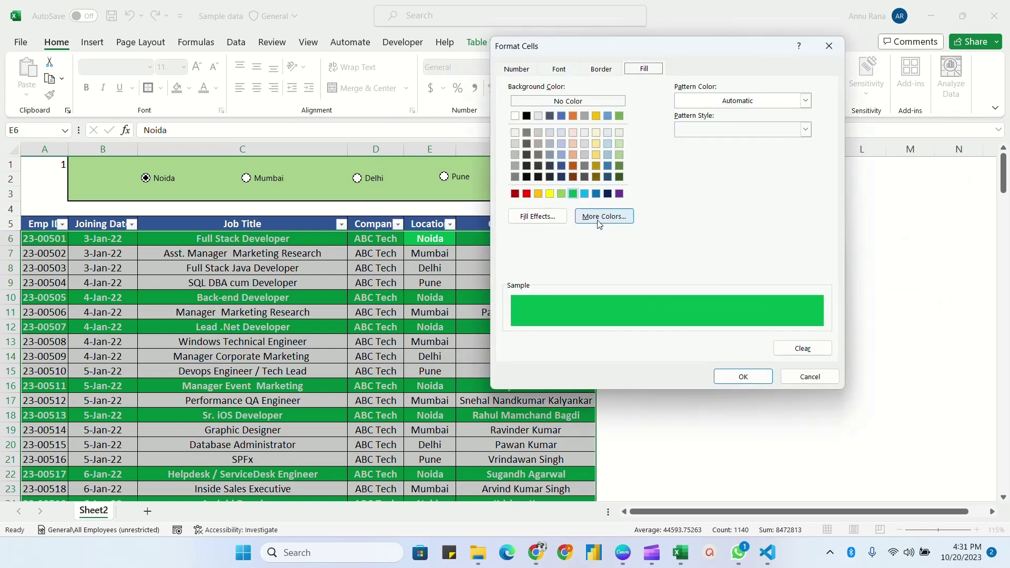
left_click(585, 194)
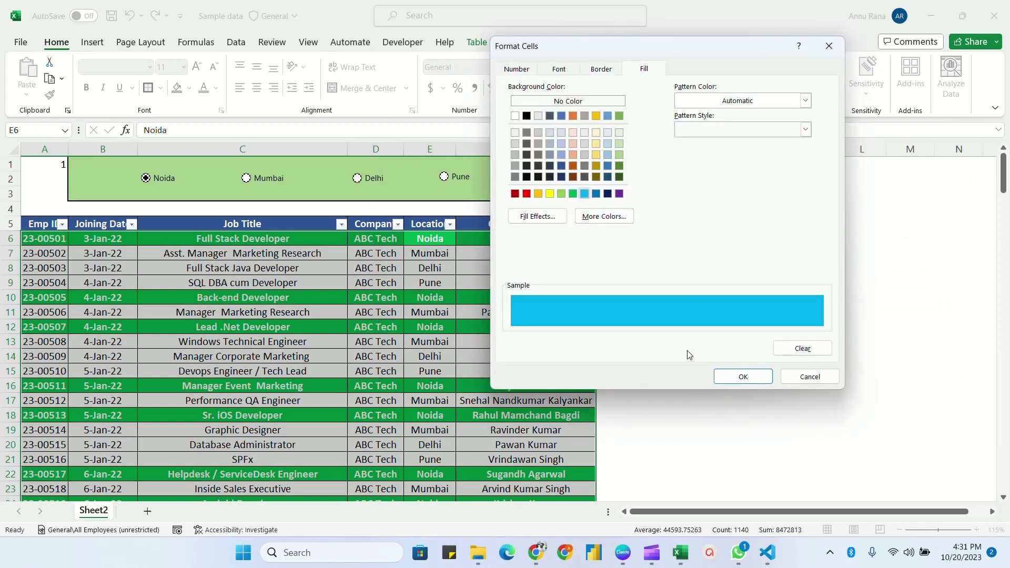
key("Return")
key("Return")
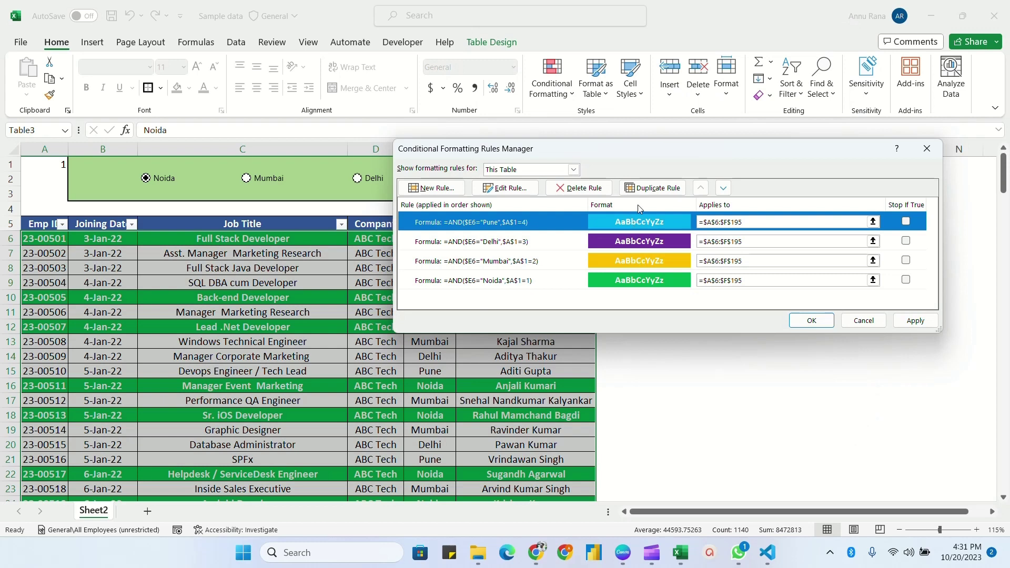
left_click(912, 322)
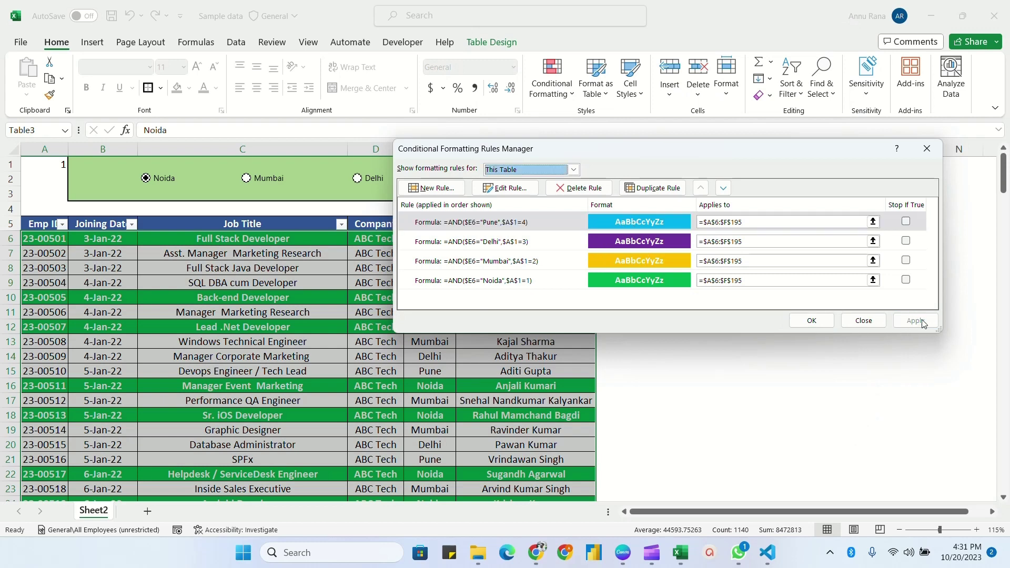
- Accept the rules, hide A1's number with No Fill and white font, then pick Mumbai
left_click(809, 325)
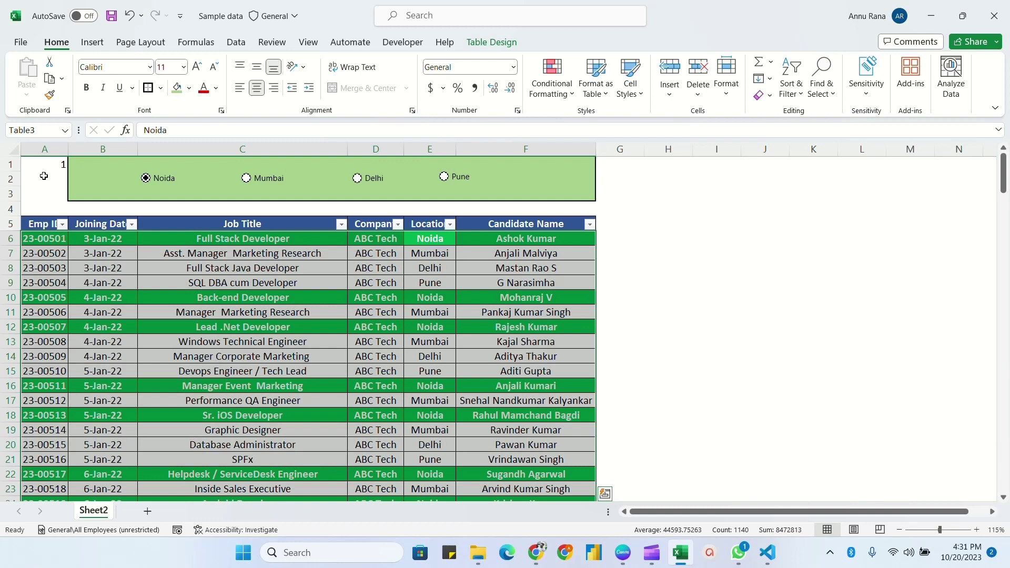
left_click(53, 161)
left_click(189, 88)
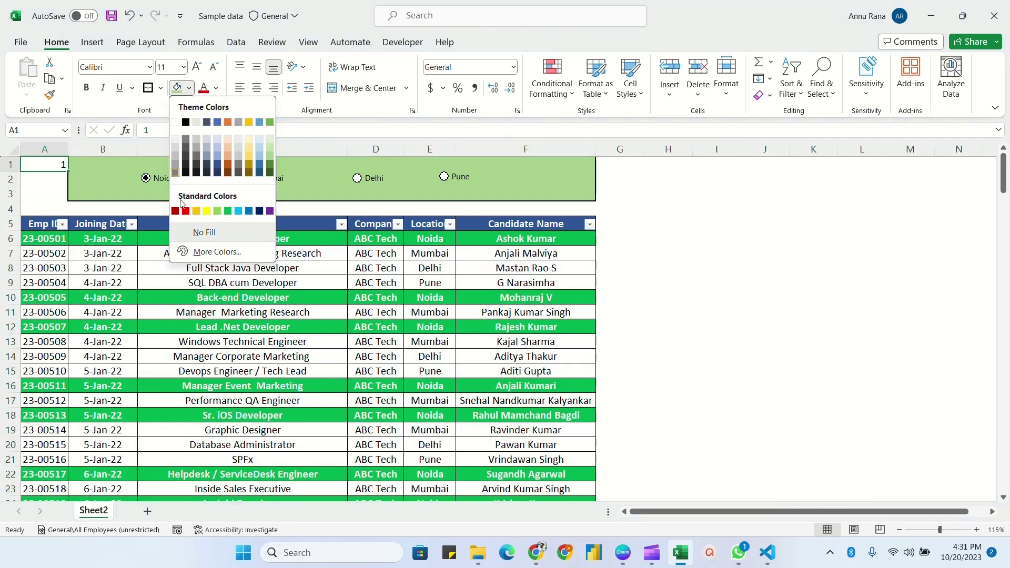
left_click(198, 233)
left_click(215, 88)
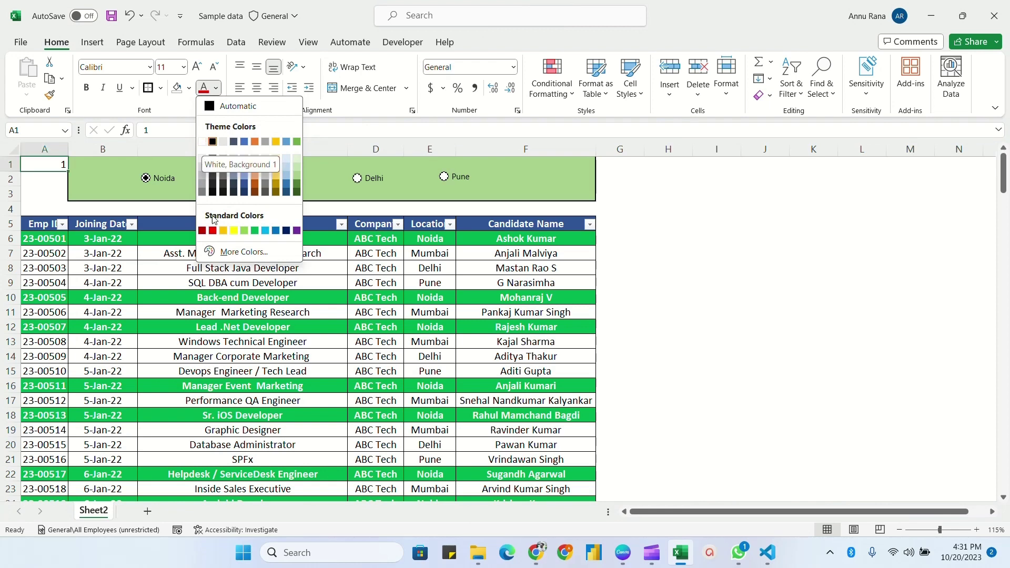
left_click(202, 166)
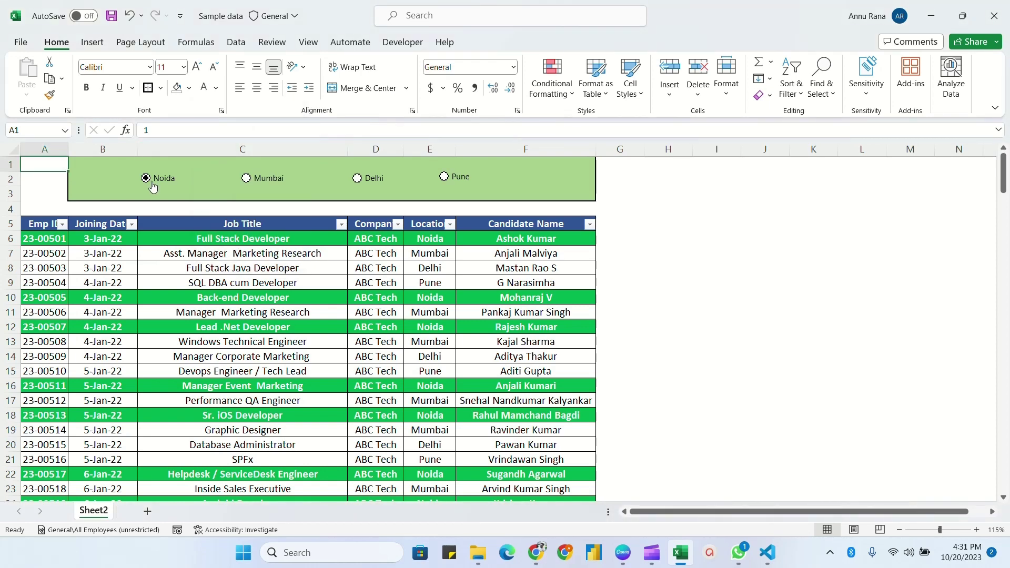
left_click(246, 179)
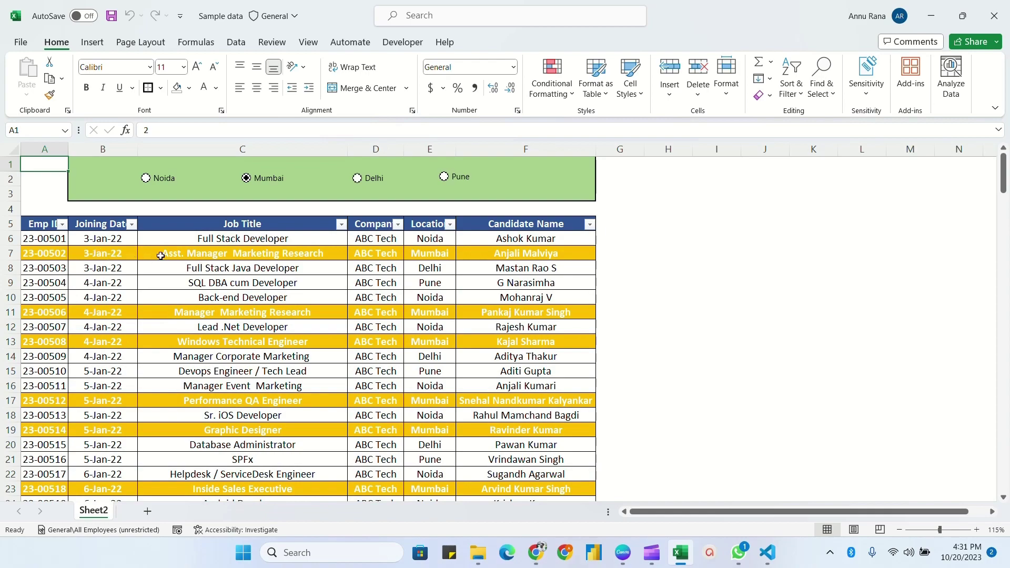
- Switch the city panel to Delhi, then Pune, checking the highlighted rows each time
left_click(357, 178)
scroll(207, 266, "down", 20)
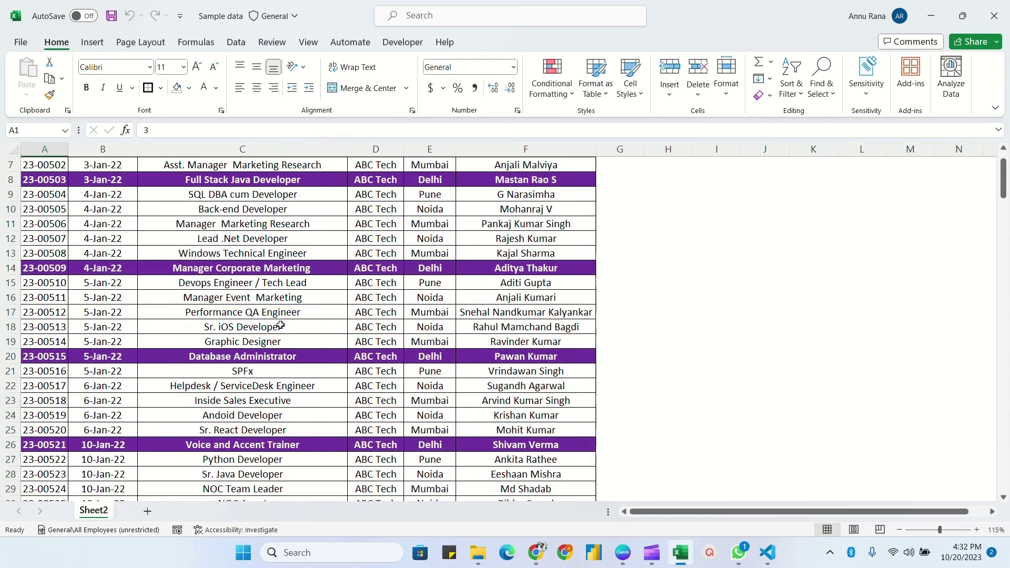
scroll(292, 342, "down", 5)
scroll(292, 342, "up", 20)
left_click(444, 177)
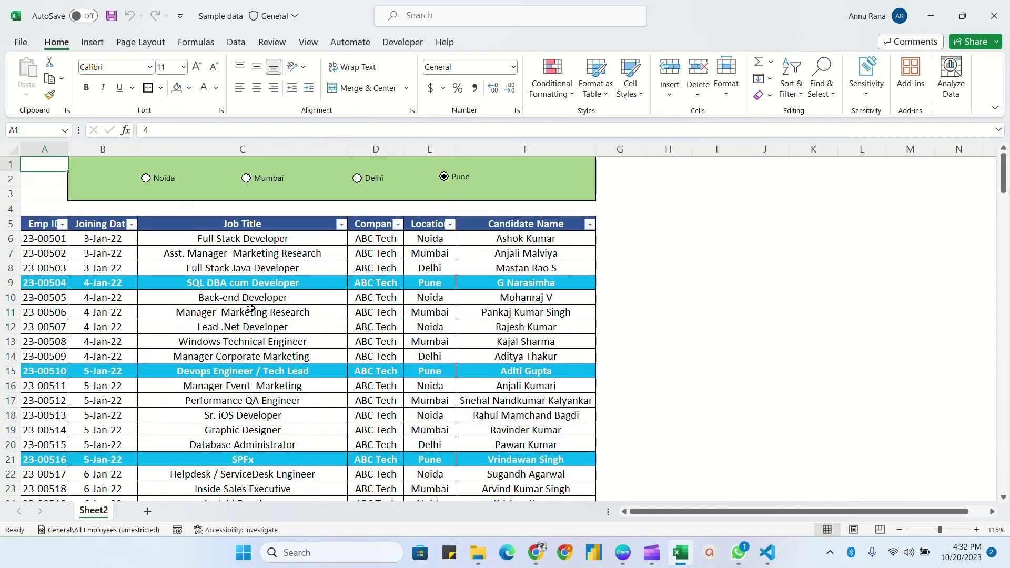
scroll(265, 342, "down", 9)
scroll(266, 341, "up", 9)
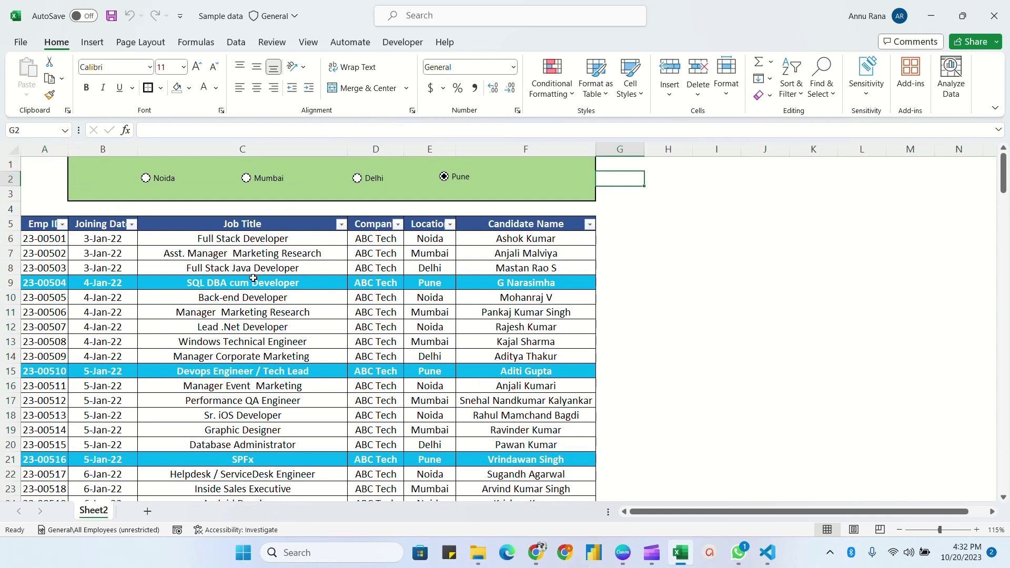
left_click(636, 236)
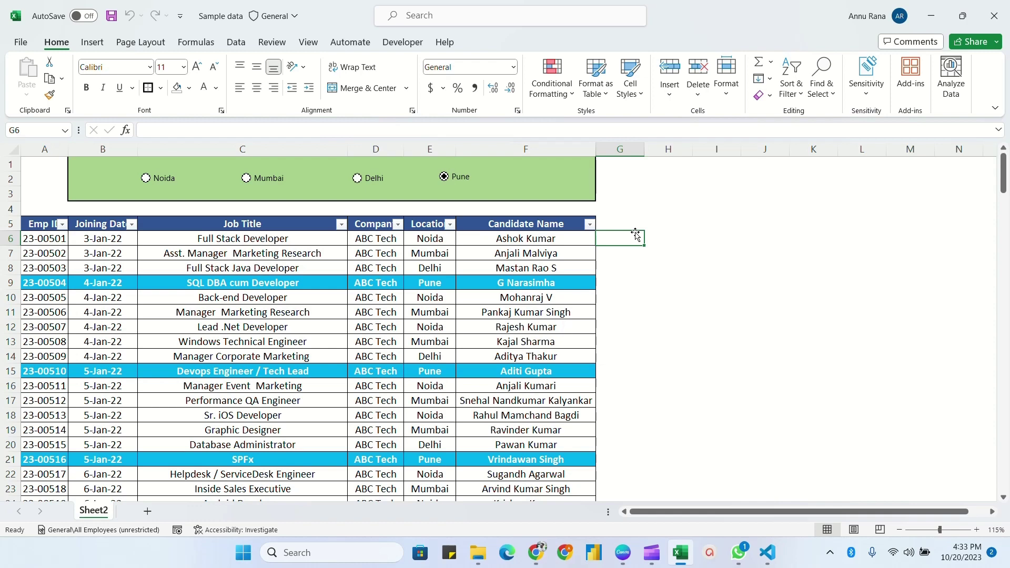
key("Down")
key("Right")
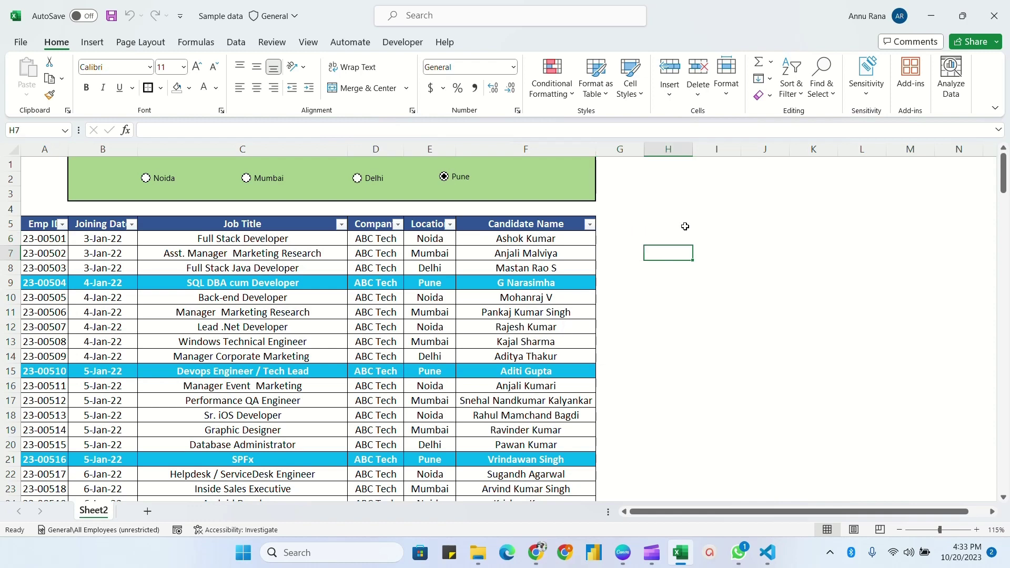